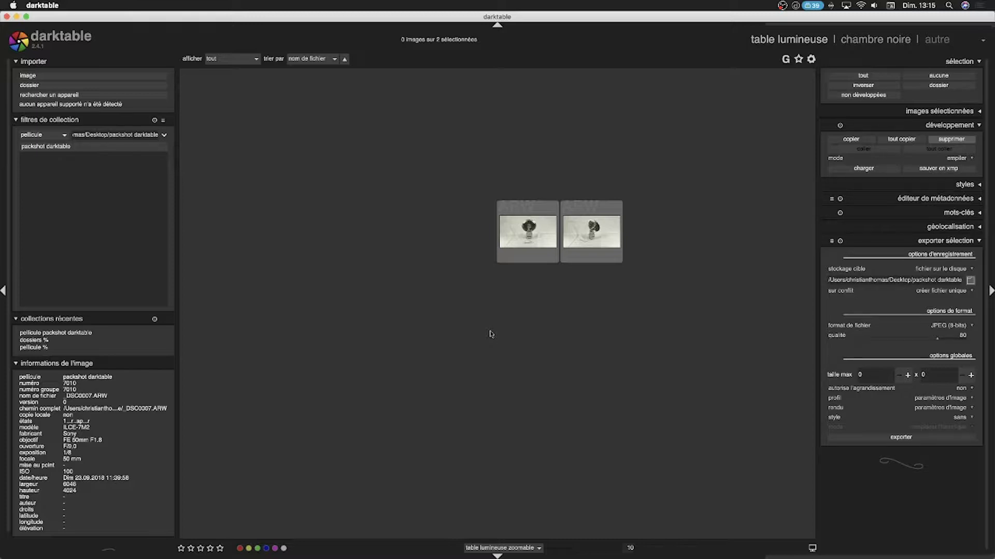
Step: Open the first photo in the darkroom and crop it around the flash lamp to about 3434 x 3205 px
left_click(525, 250)
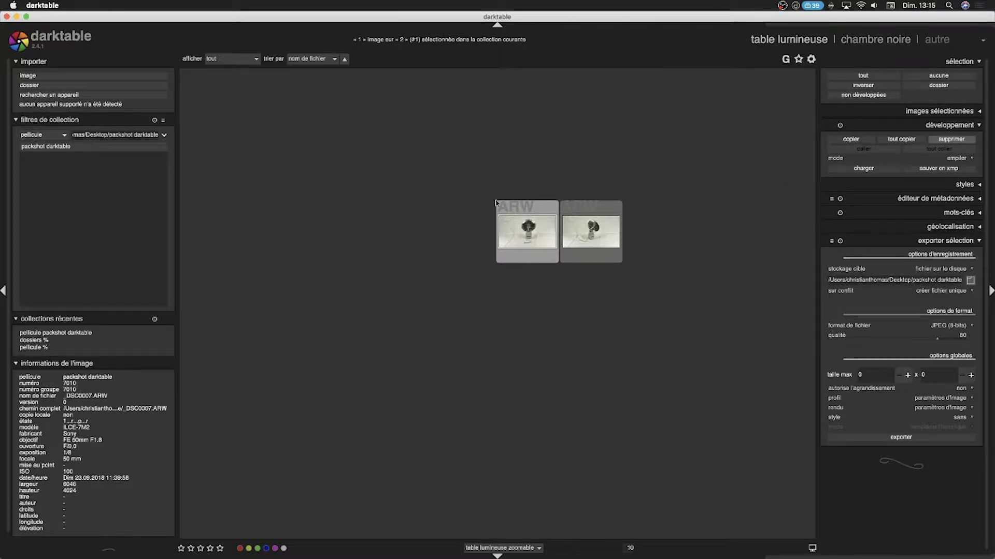
double_click(541, 224)
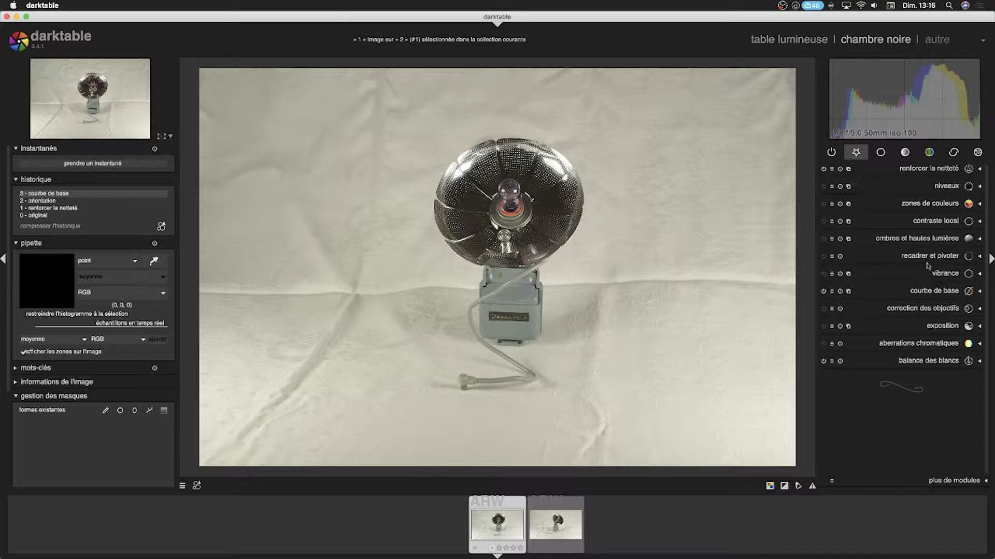
left_click(977, 257)
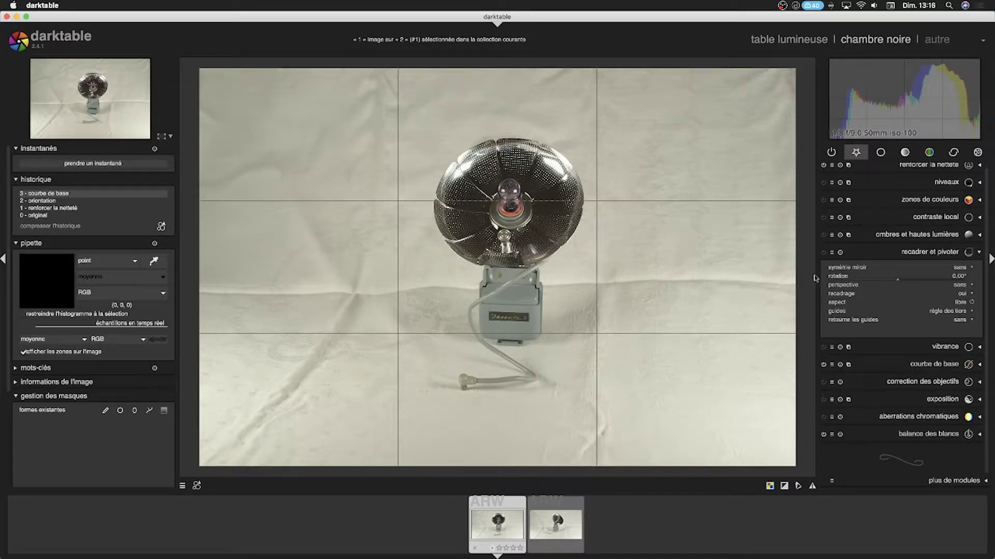
left_click(201, 74)
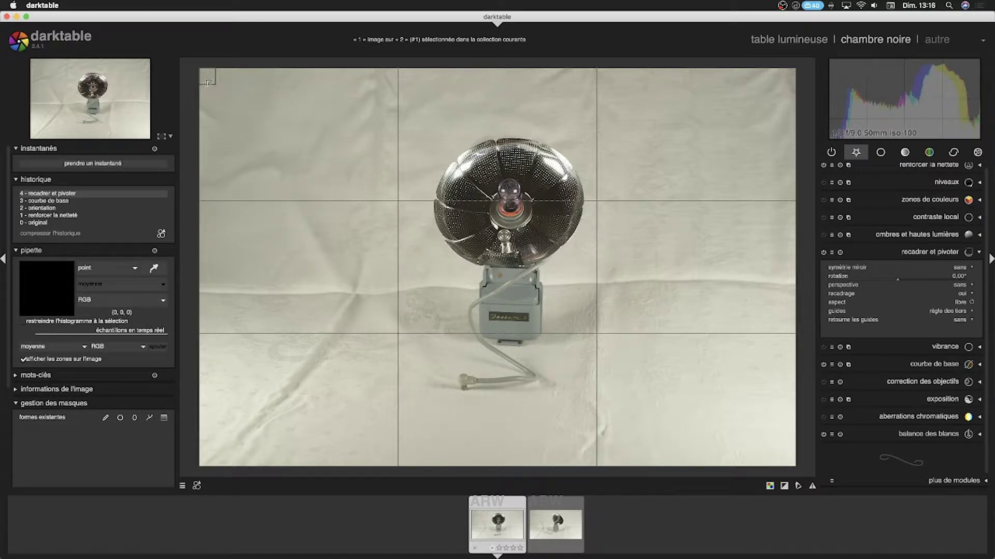
left_click_drag(207, 82, 350, 115)
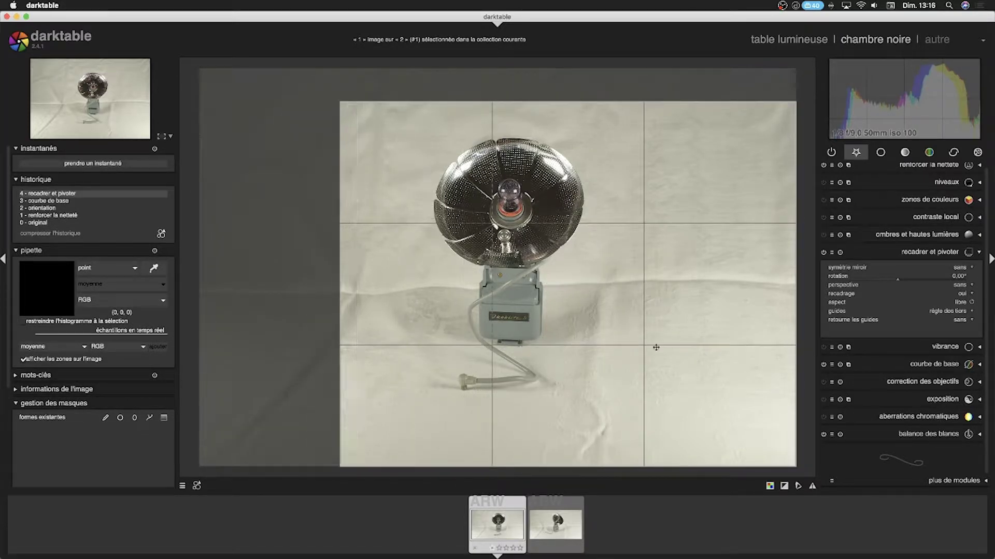
left_click_drag(786, 457, 672, 411)
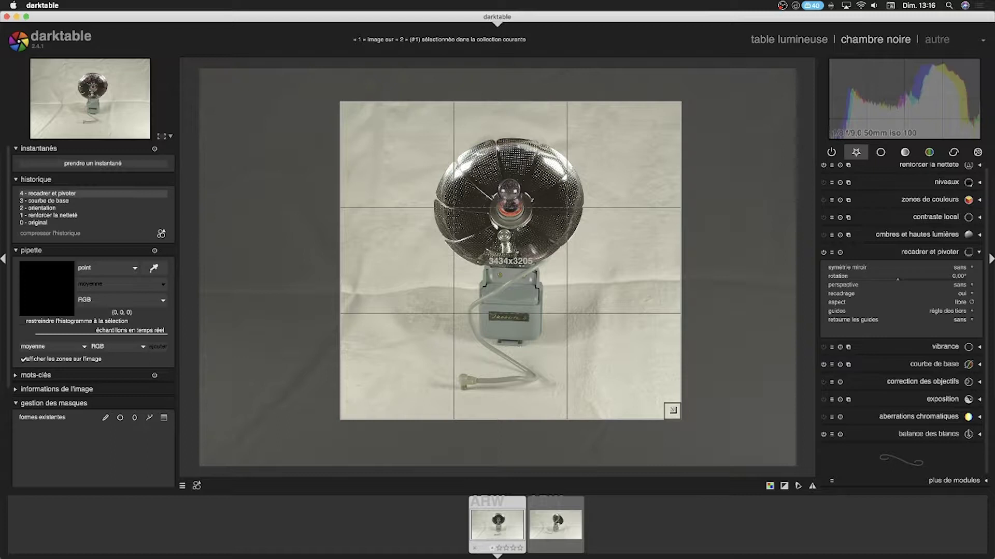
left_click_drag(672, 411, 672, 411)
left_click(979, 252)
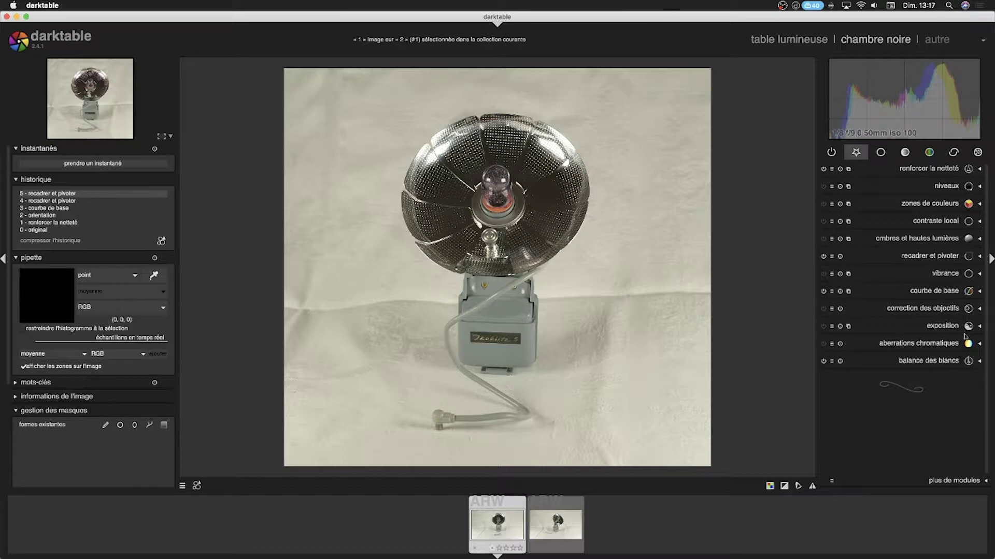
Step: Cool the photo's white balance by setting the colour temperature to about 5177K
left_click(981, 362)
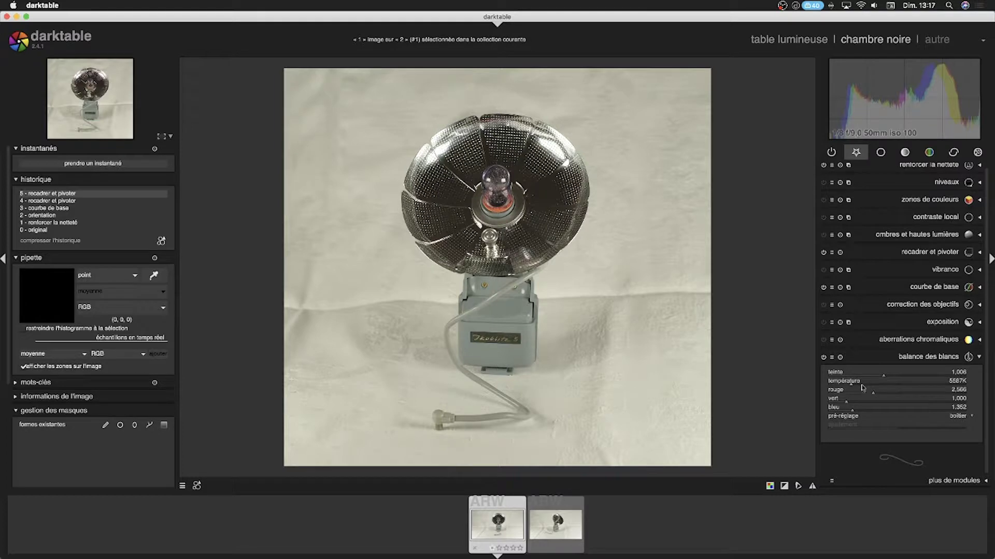
left_click(851, 386)
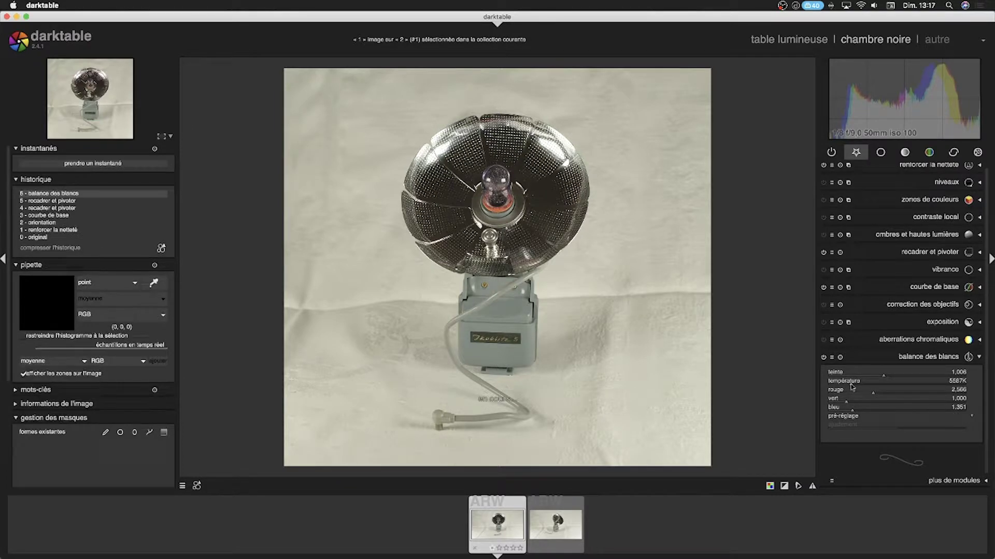
left_click_drag(851, 386, 844, 387)
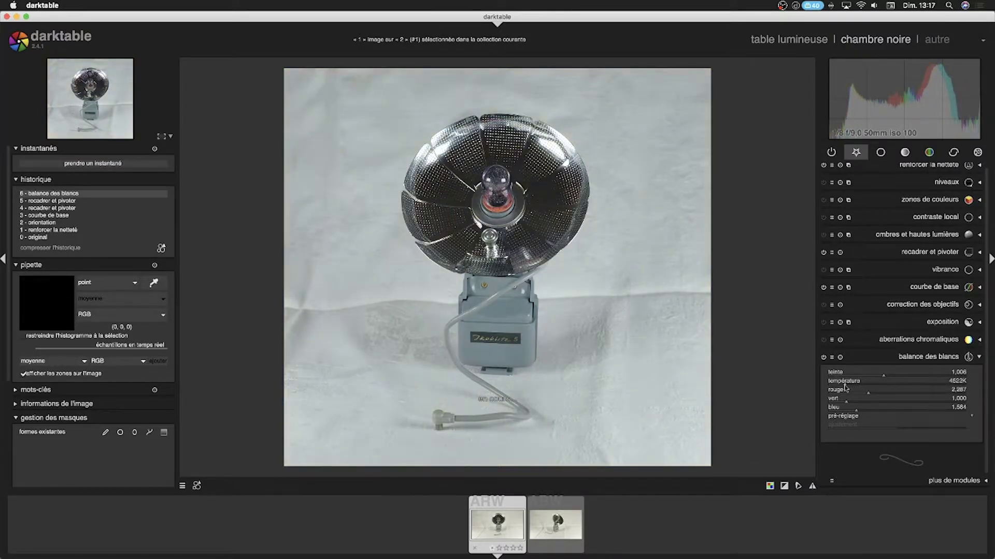
left_click_drag(844, 387, 848, 388)
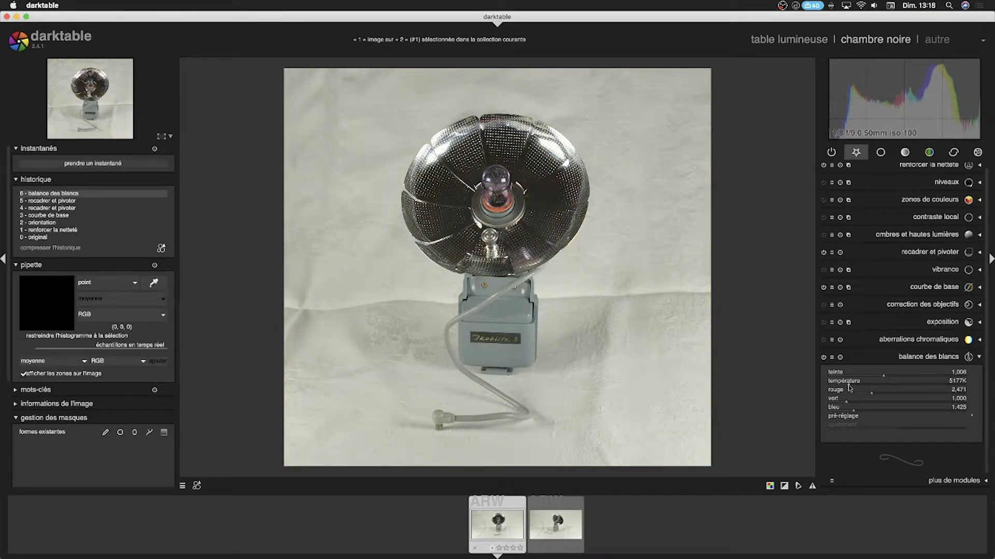
left_click(979, 357)
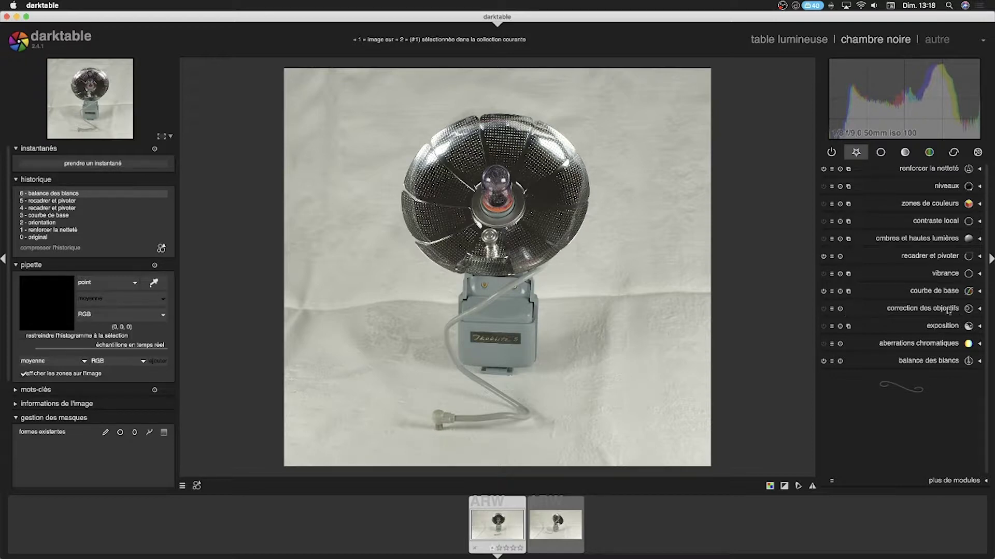
Step: Enable lens correction and chromatic aberration correction for the photo
left_click(980, 309)
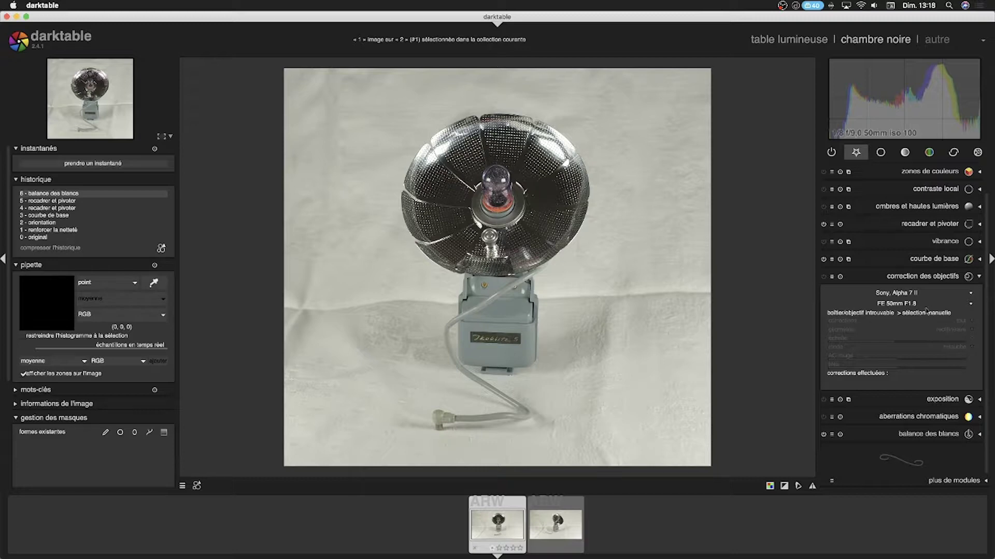
left_click(823, 277)
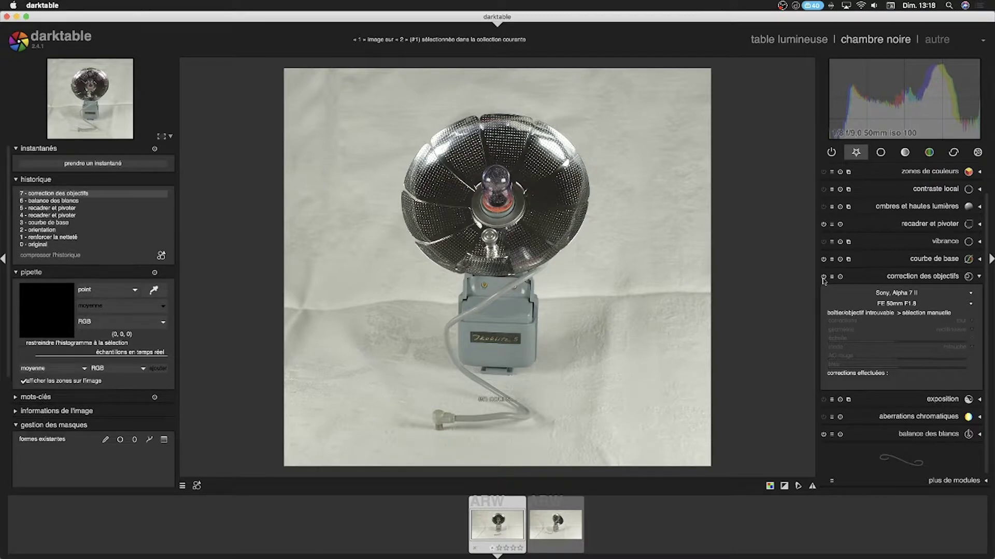
left_click(979, 276)
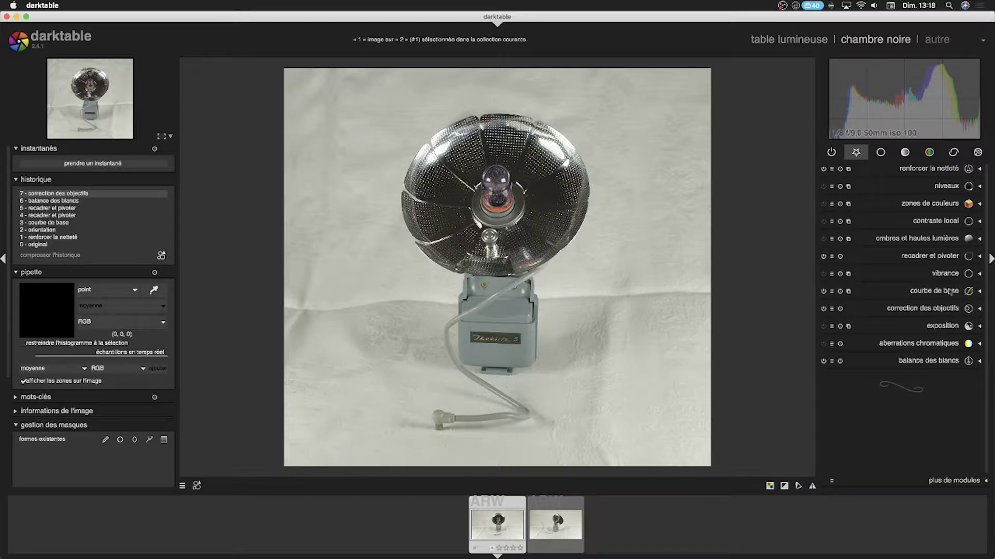
left_click(823, 344)
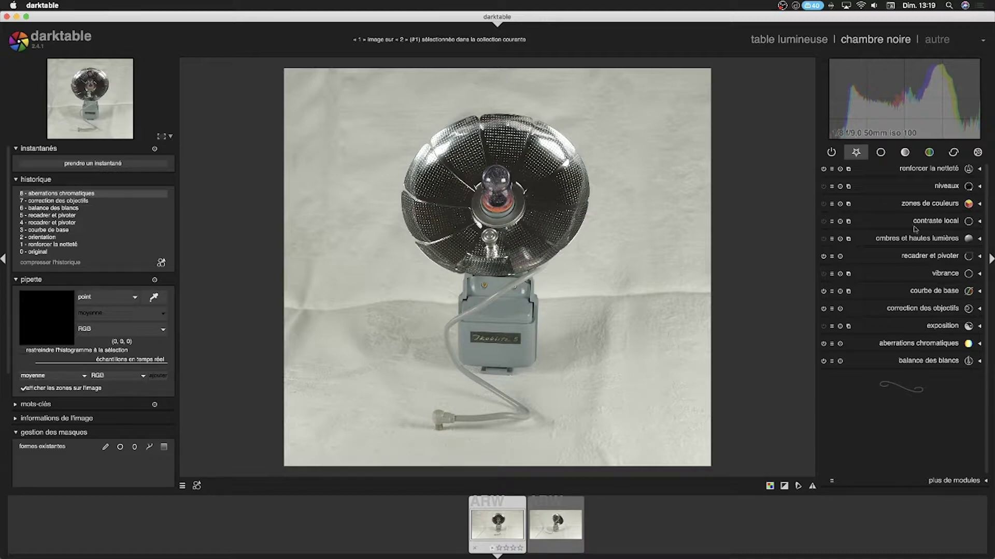
Step: Raise the white point adjustment to 10.00 in the shadows and highlights module
left_click(980, 240)
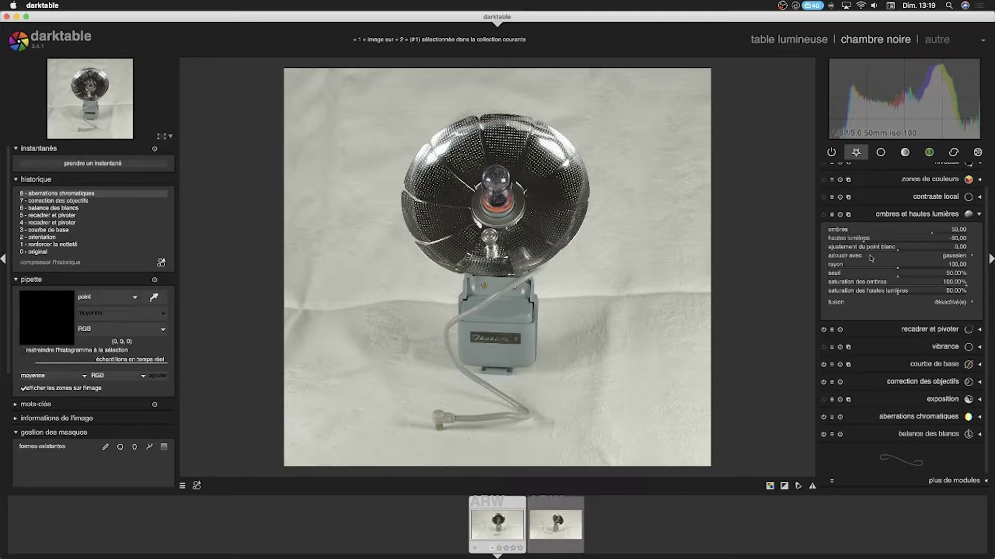
left_click(901, 250)
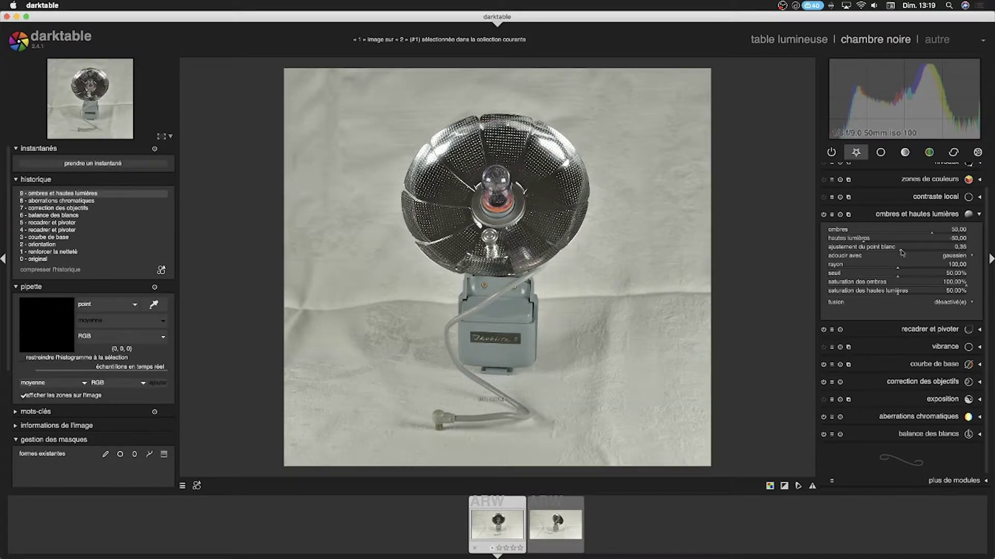
left_click_drag(902, 253, 953, 253)
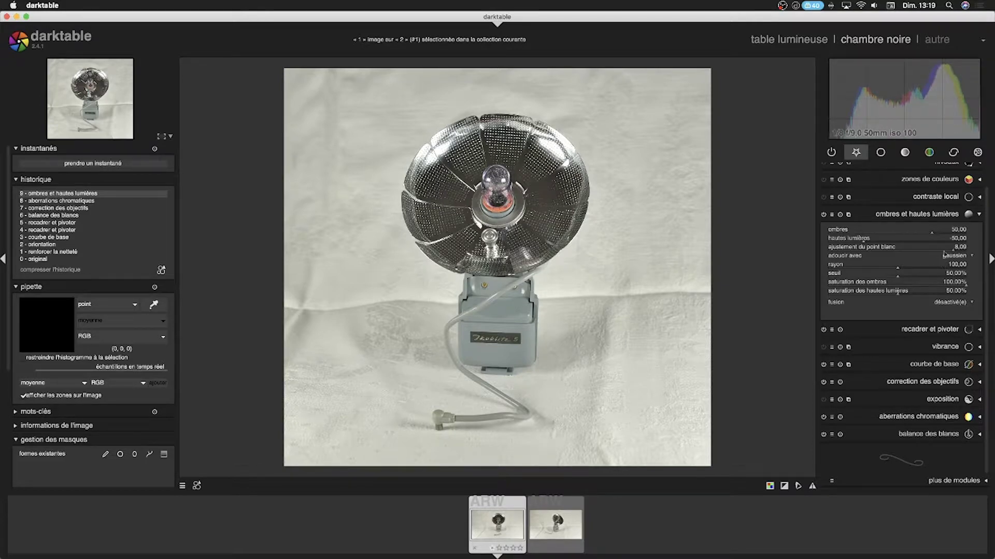
left_click_drag(956, 253, 972, 253)
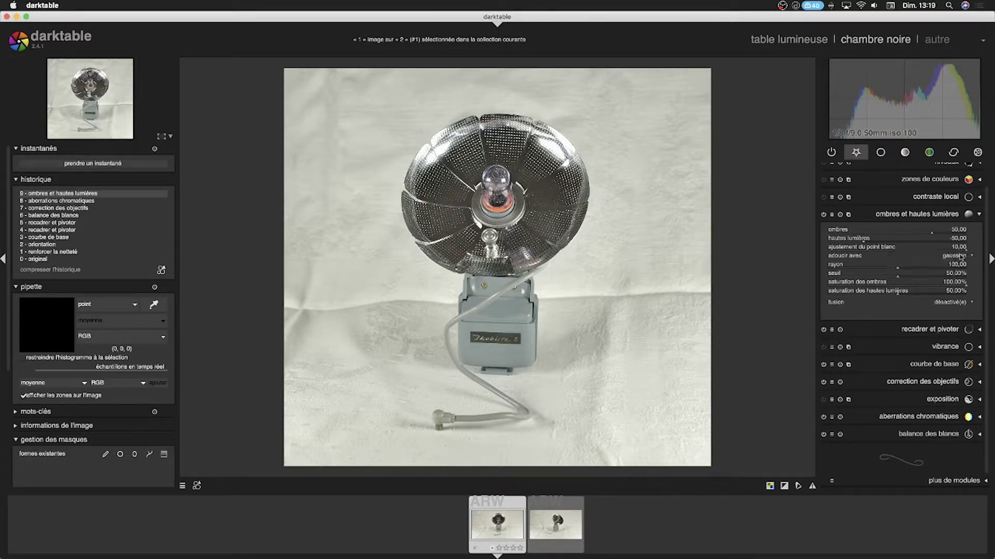
left_click(980, 216)
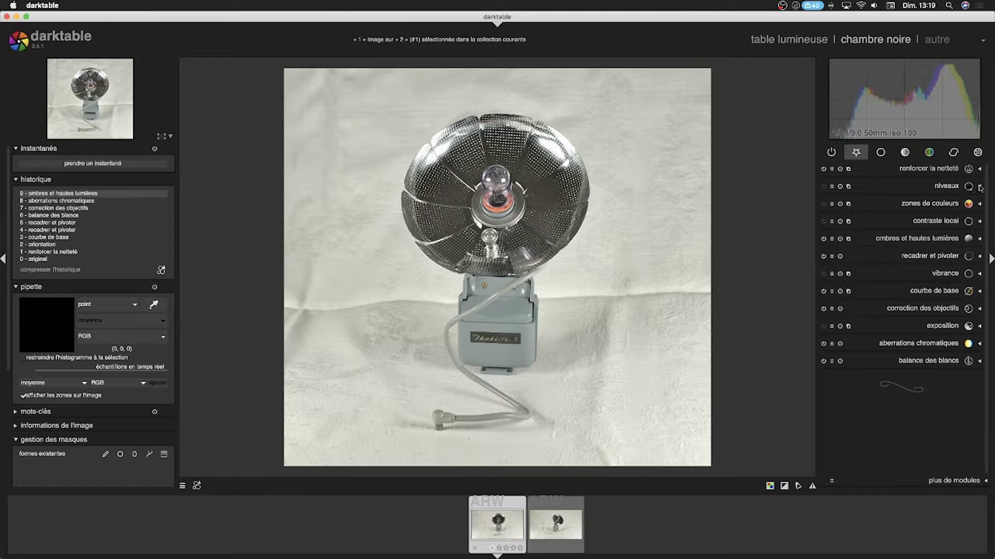
Step: Adjust the levels manually, moving the white point slightly darker and the black point slightly brighter to tighten the tonal range
left_click(979, 190)
left_click(972, 272)
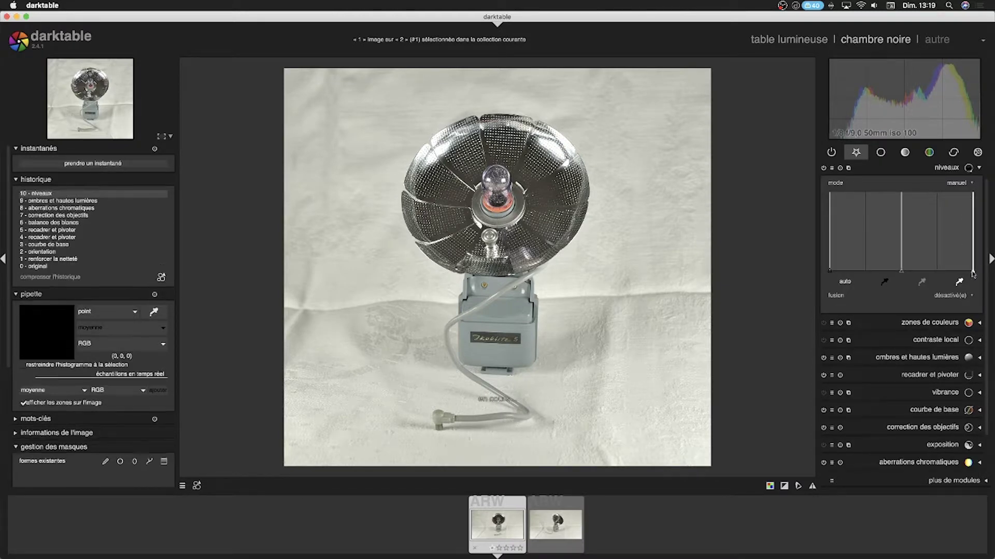
left_click_drag(972, 273, 959, 273)
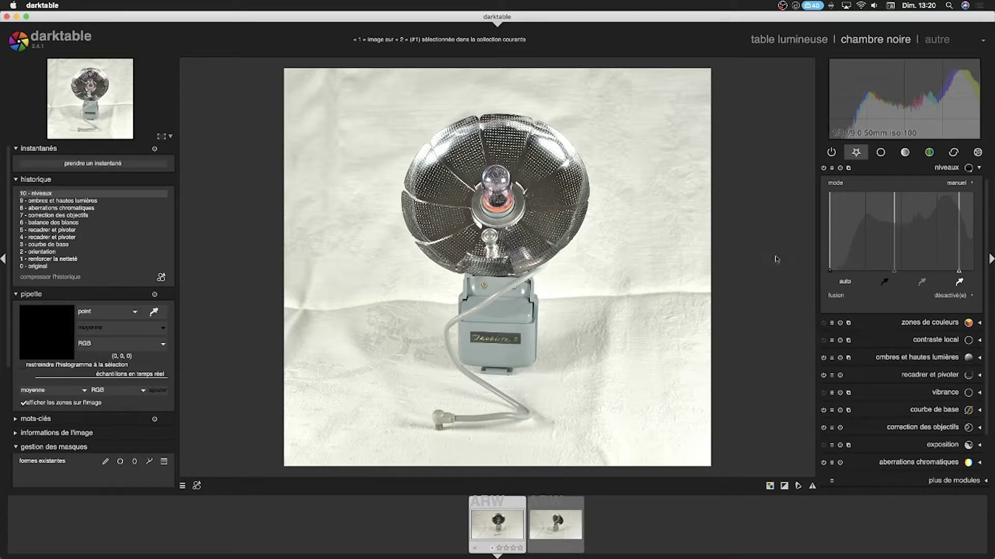
left_click_drag(833, 274, 838, 273)
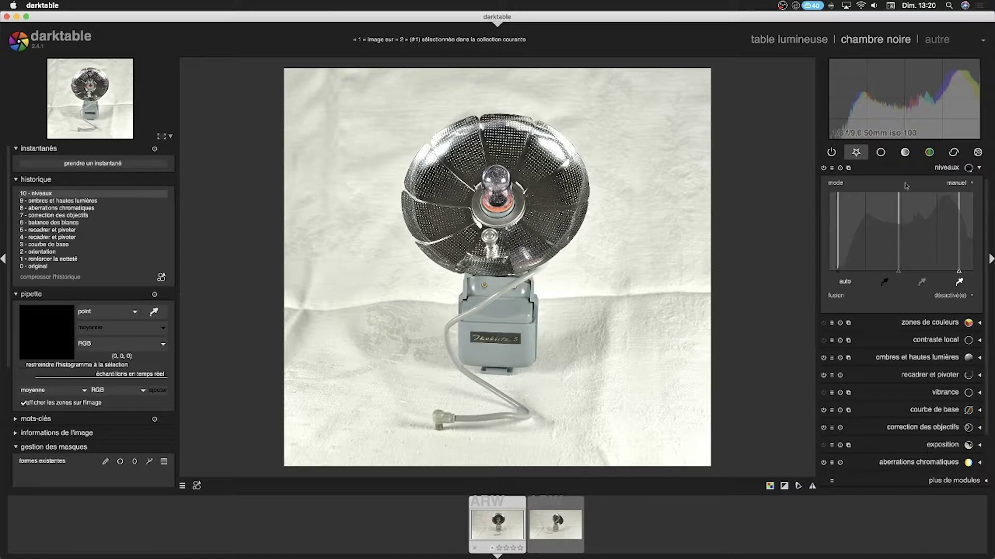
left_click(982, 169)
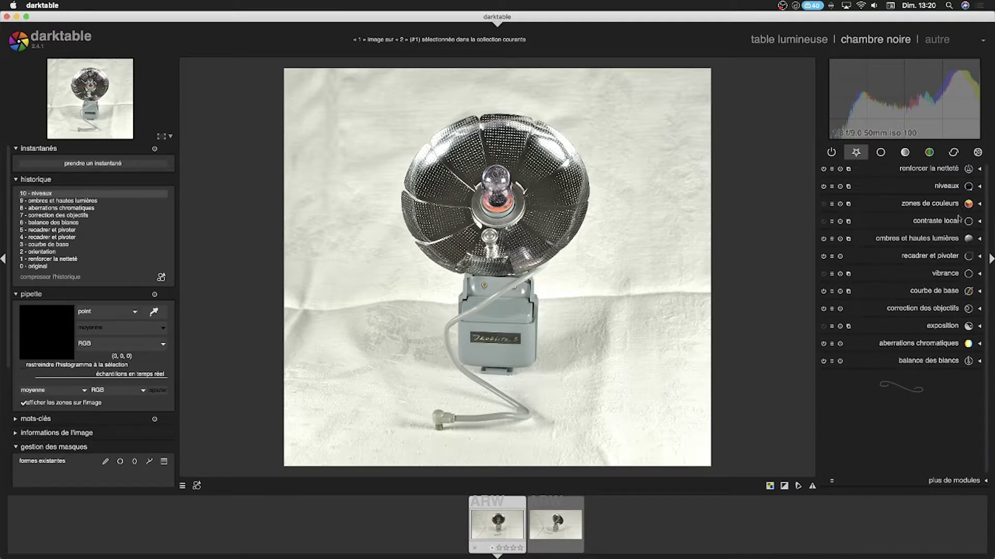
Step: Try to lower the saturation of the red-orange tones with the color zones curve, and reset the curve
left_click(980, 205)
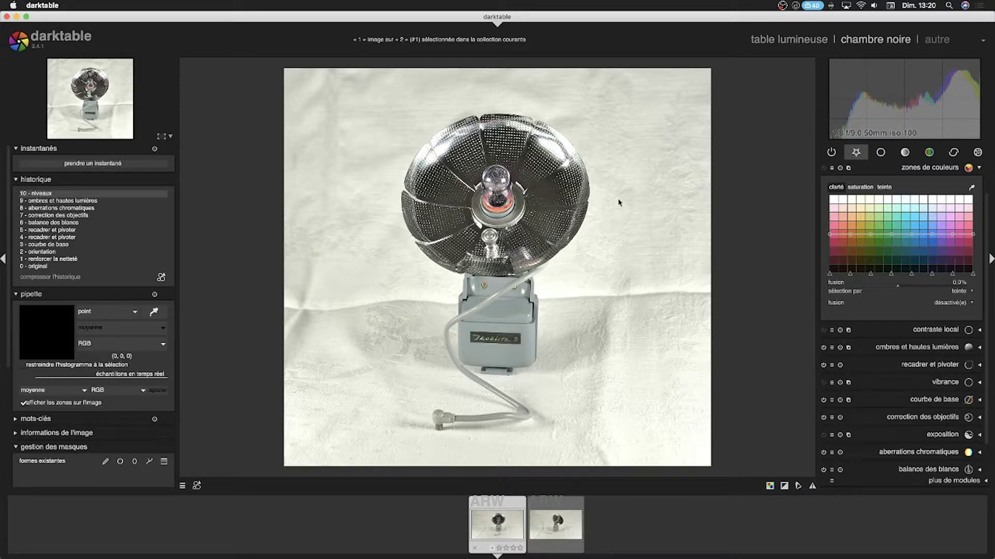
left_click(972, 188)
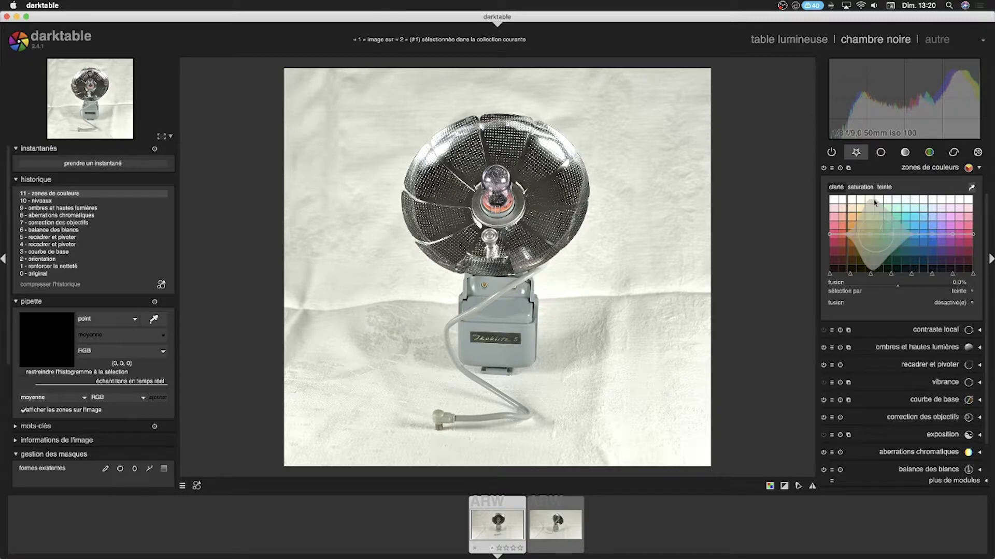
left_click(860, 187)
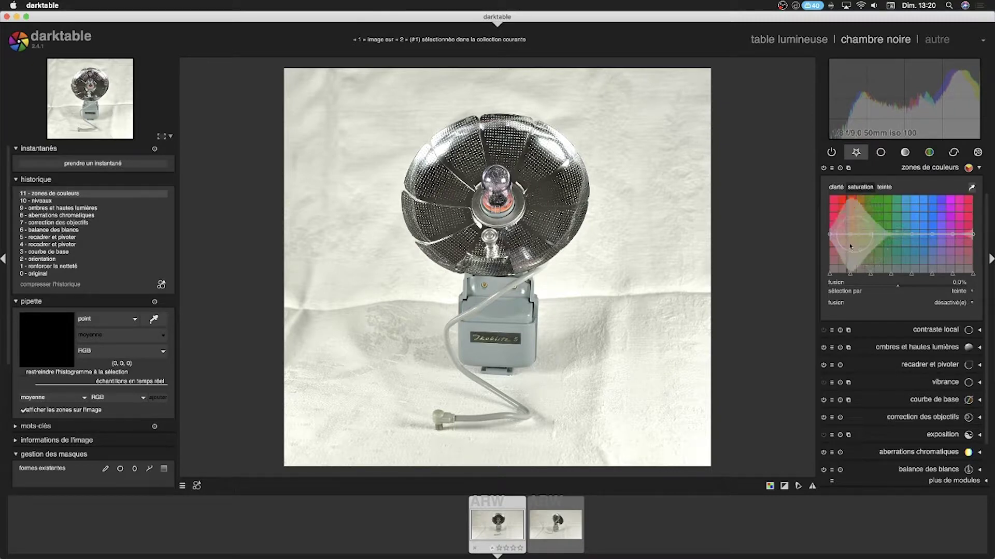
left_click_drag(846, 237, 846, 262)
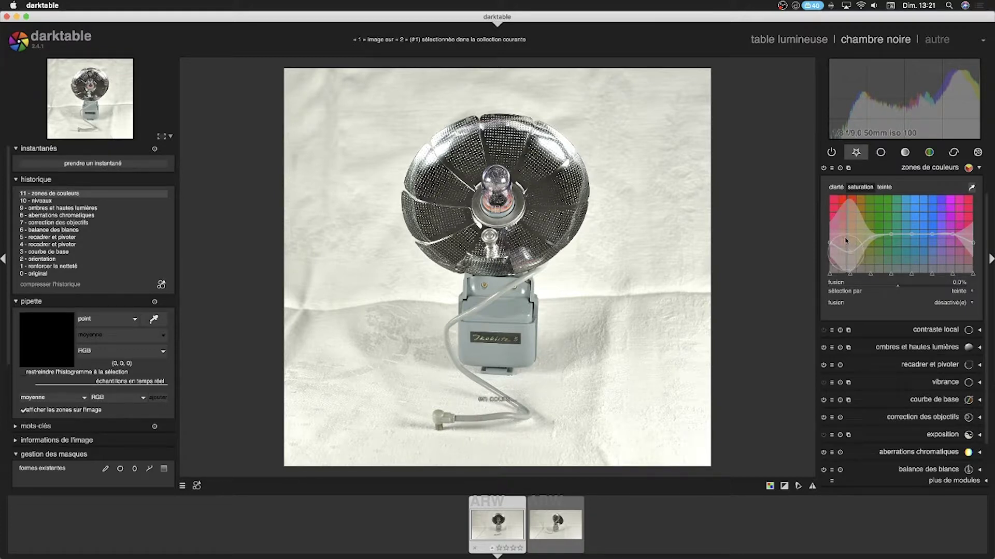
double_click(845, 239)
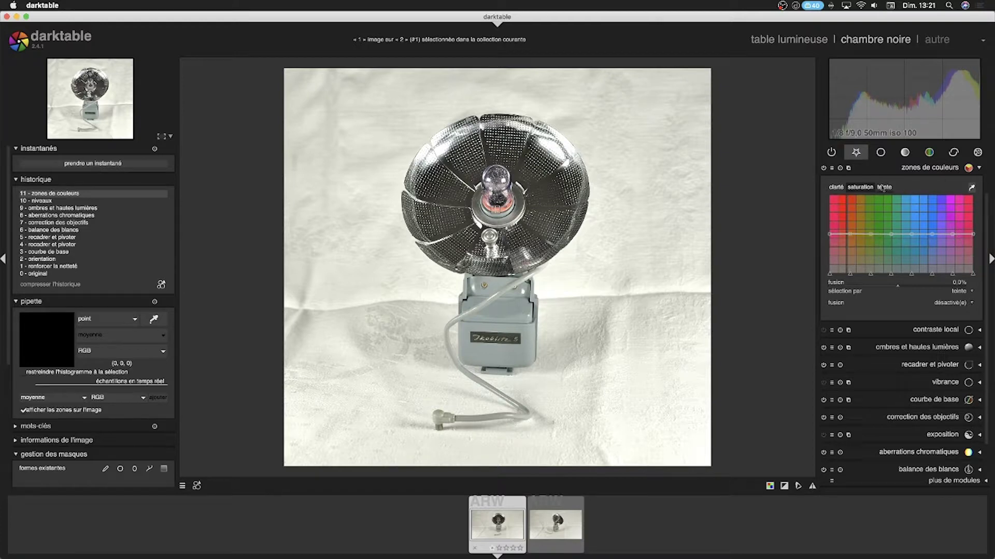
Step: Disable the color zones module, leaving its saturation curve flat
left_click(981, 170)
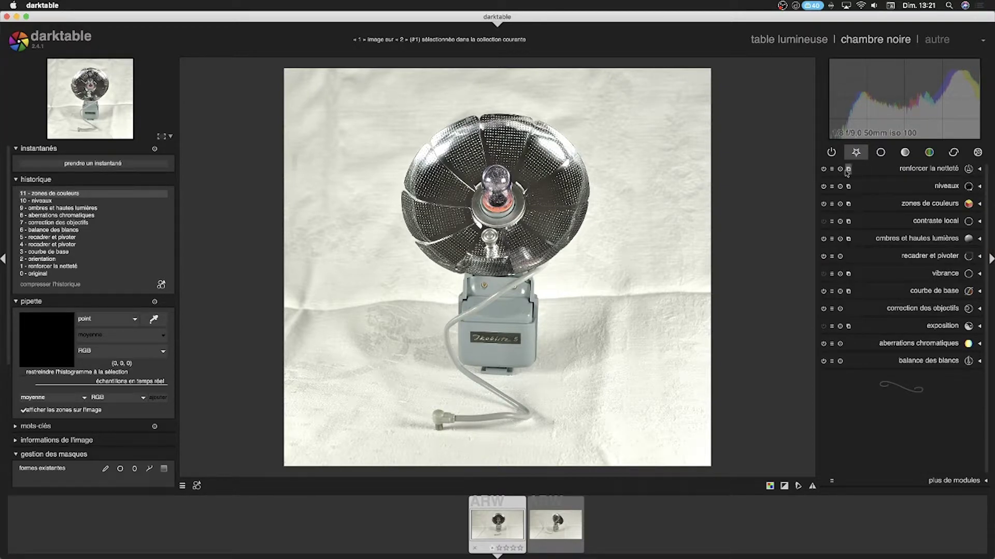
left_click(980, 170)
left_click(979, 170)
left_click(979, 203)
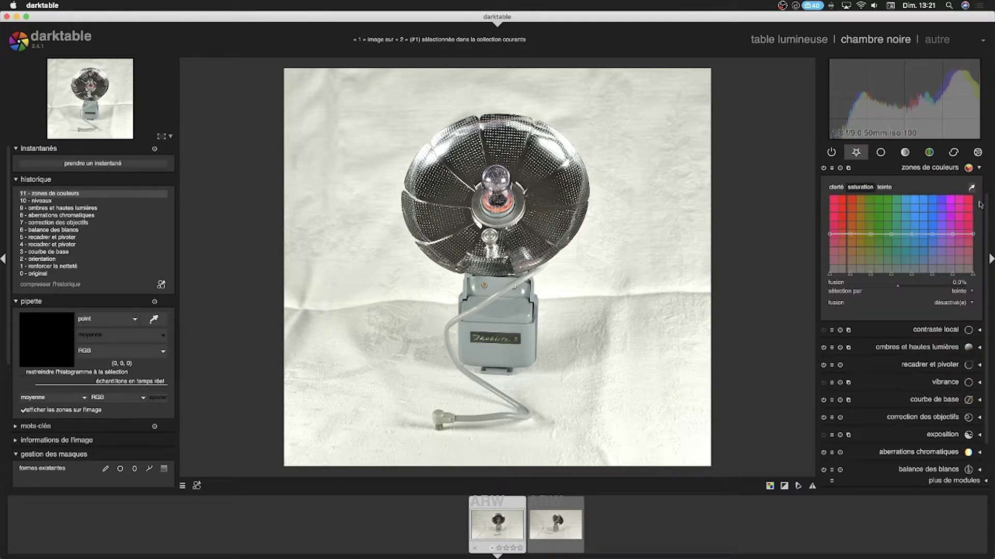
left_click(979, 167)
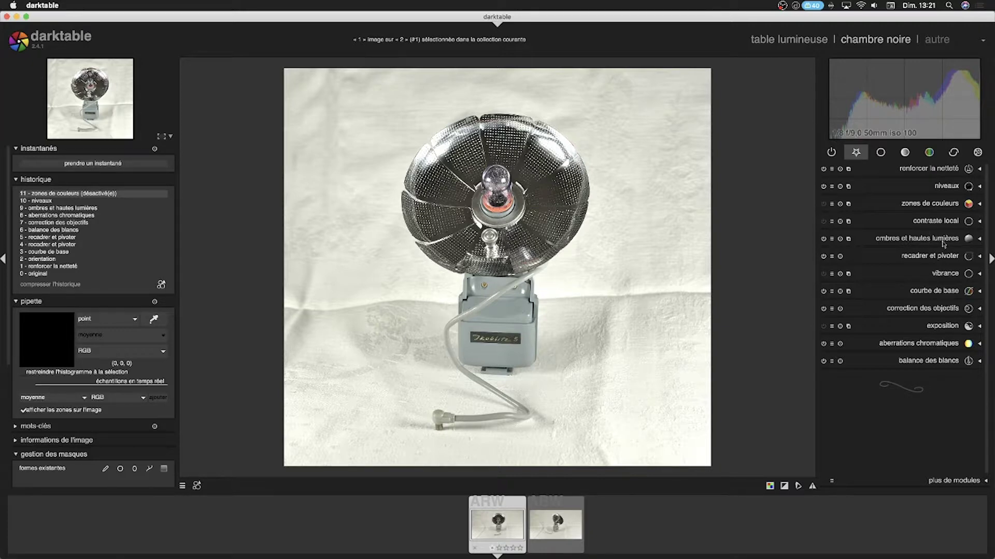
Step: Set the local contrast detail to 190% using the local laplacian filter mode
left_click(979, 223)
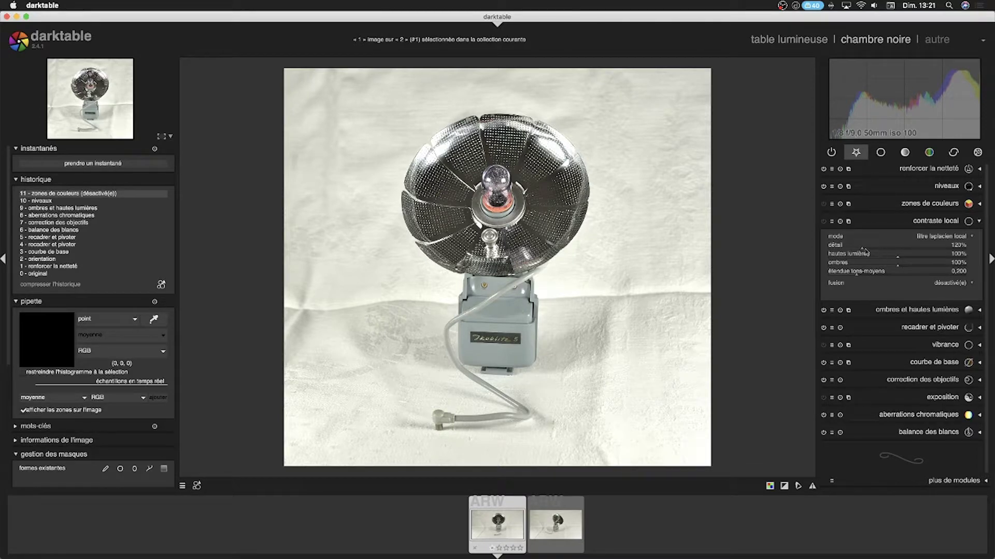
left_click_drag(864, 250, 880, 250)
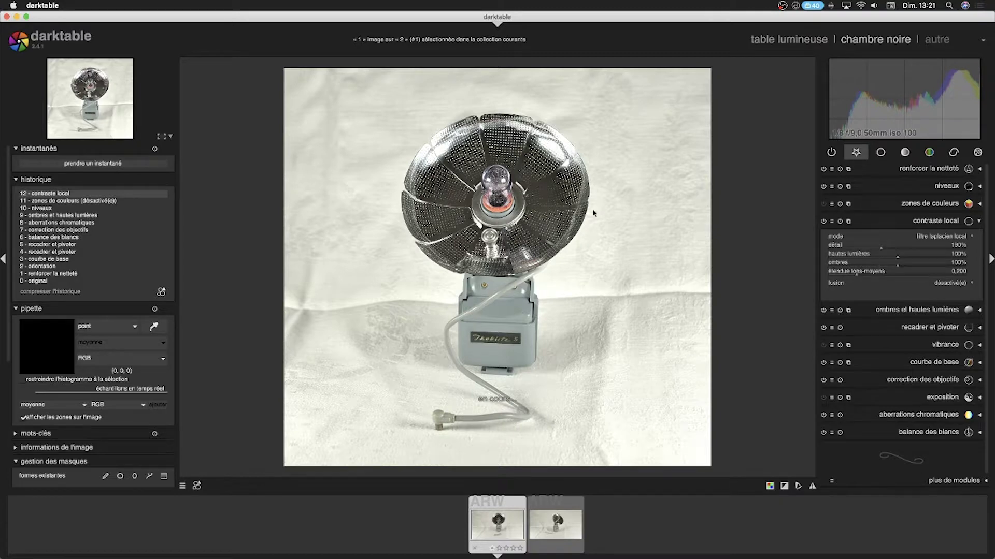
Step: Raise the vibrance of the flash lamp photo to 35%
left_click(979, 223)
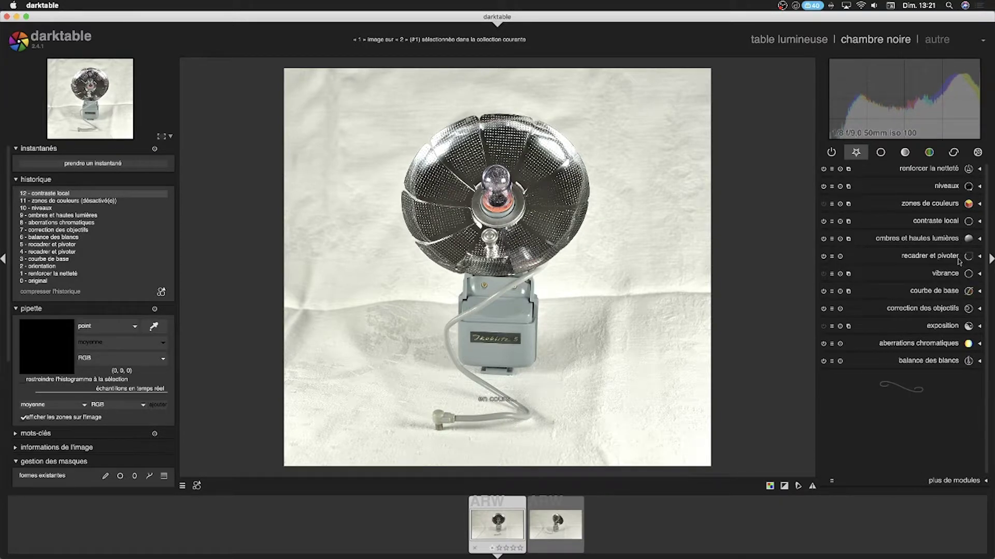
left_click(979, 274)
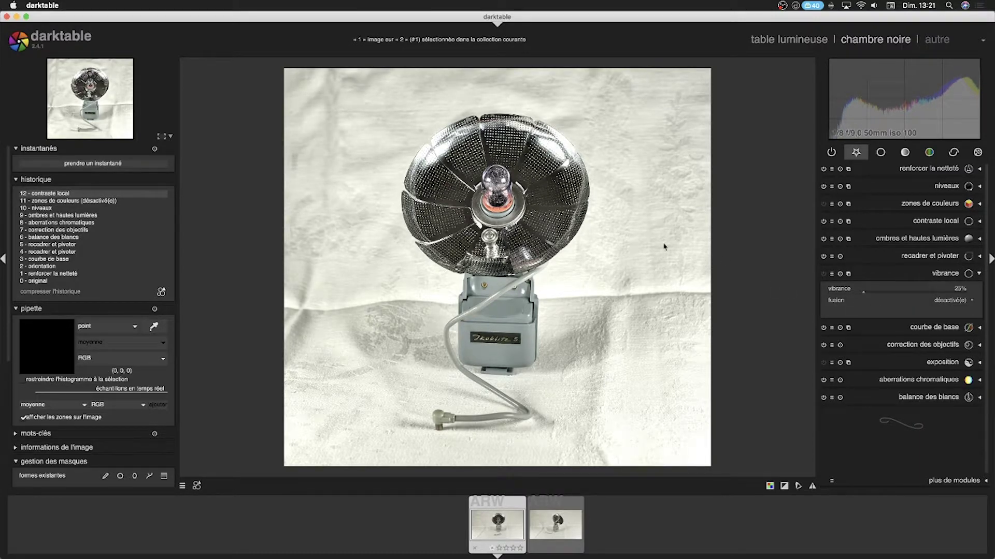
left_click(866, 293)
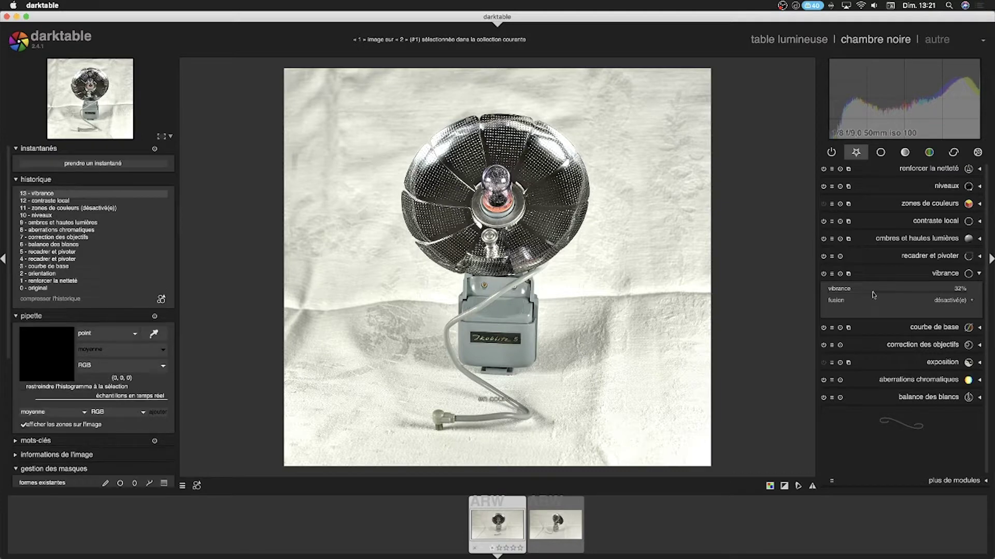
left_click(877, 294)
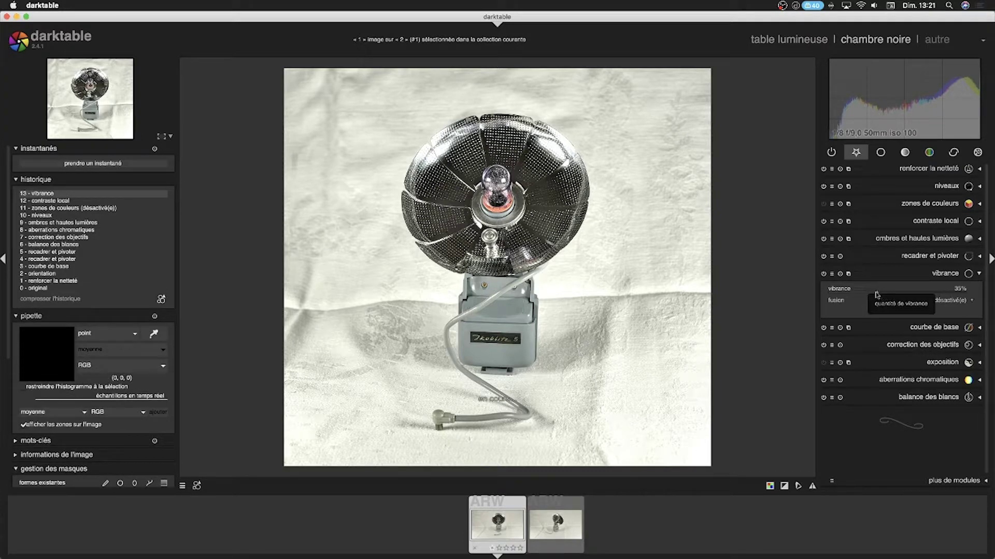
left_click(982, 274)
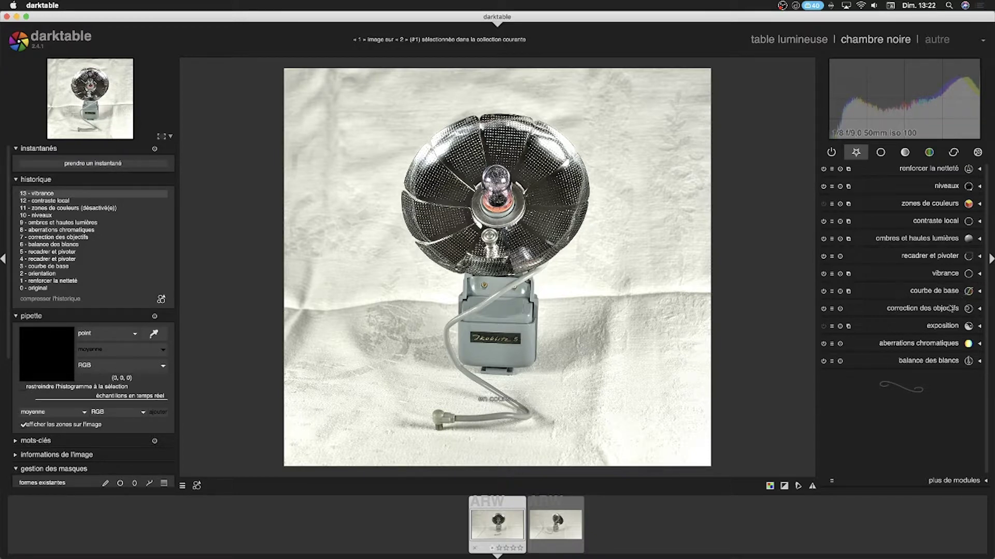
Step: Brighten the photo by setting the exposure to 0.51 EV in manual mode
left_click(980, 327)
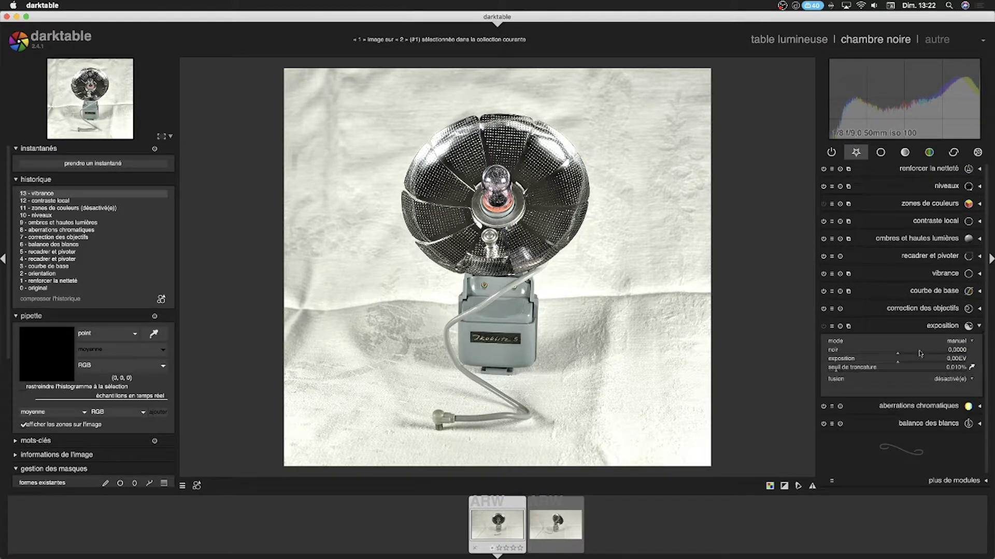
scroll(896, 364, "down", 2)
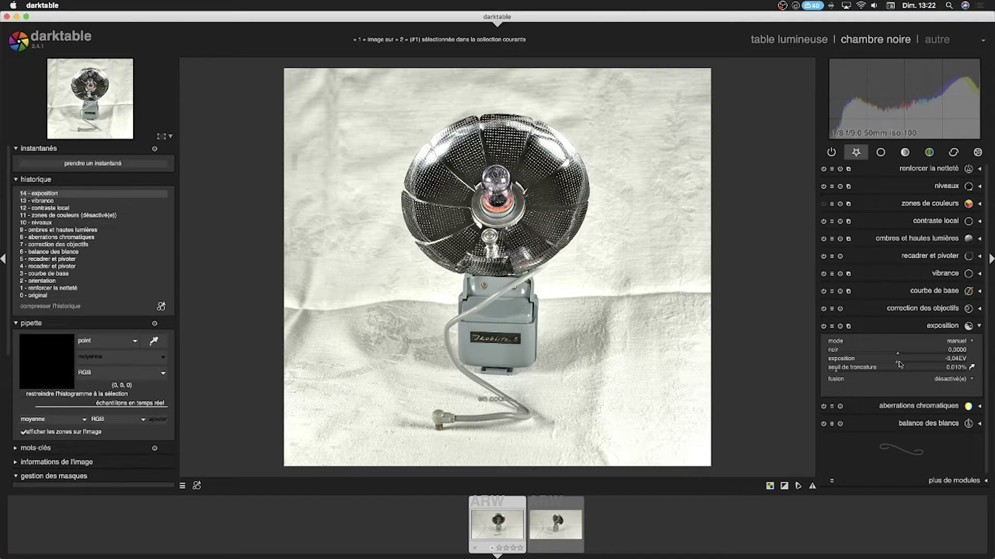
left_click_drag(902, 364, 909, 365)
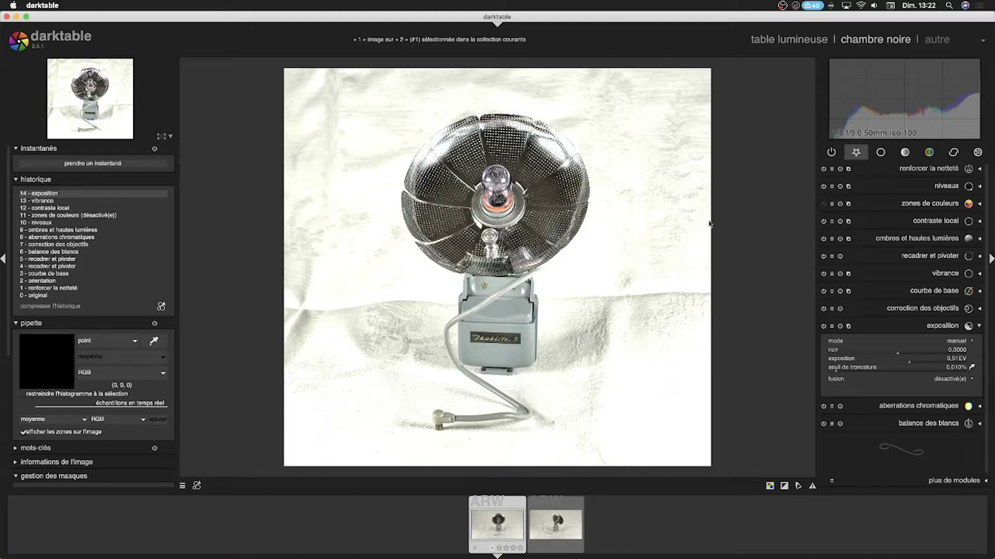
left_click(979, 327)
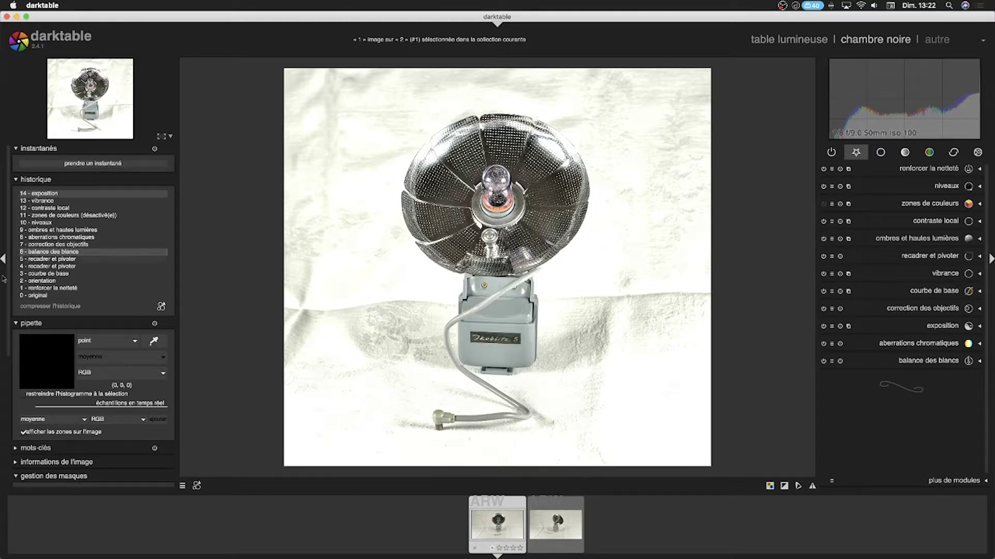
Step: Compare the photo's original state with its latest exposure edit in the history
left_click(37, 298)
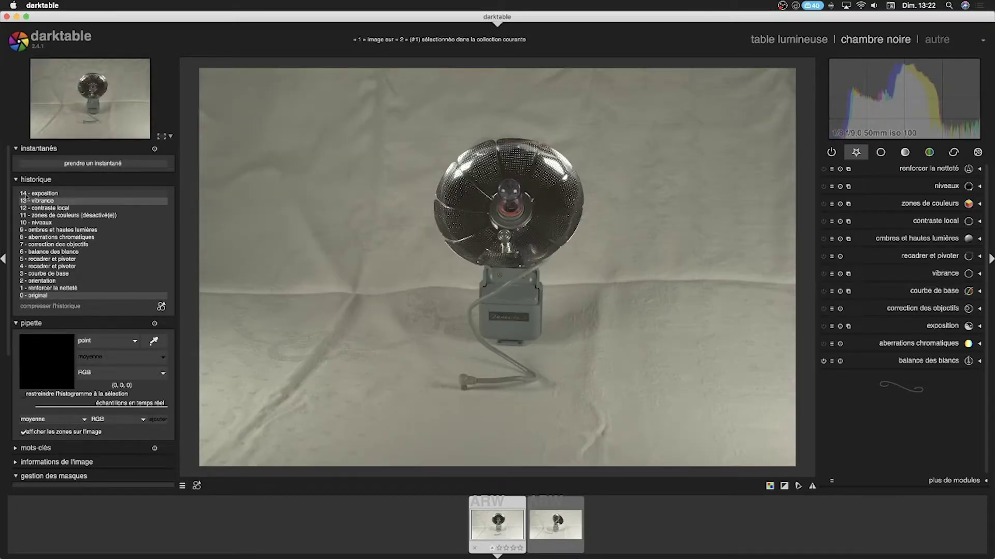
left_click(32, 194)
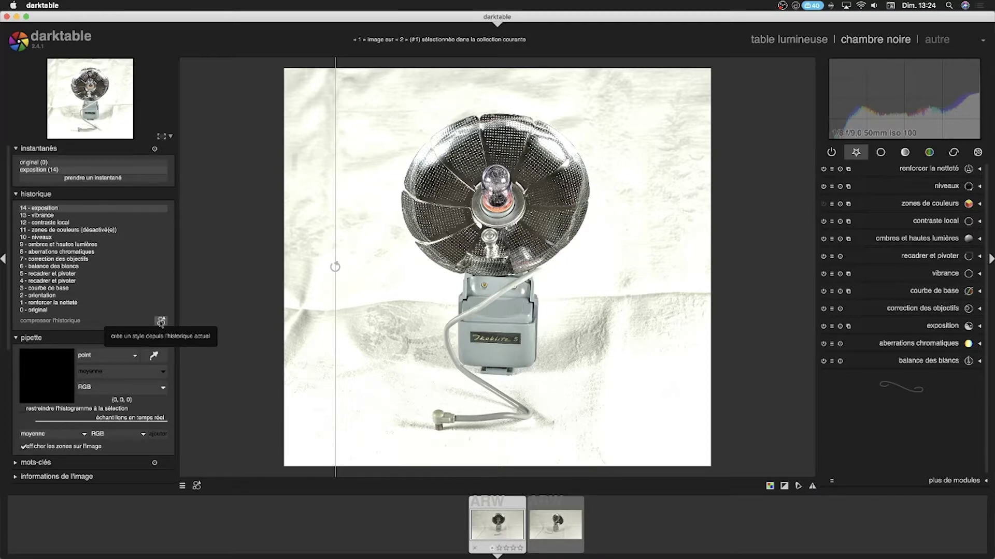
Step: Start a new style from the current history and name it "packshot flash"
left_click(161, 322)
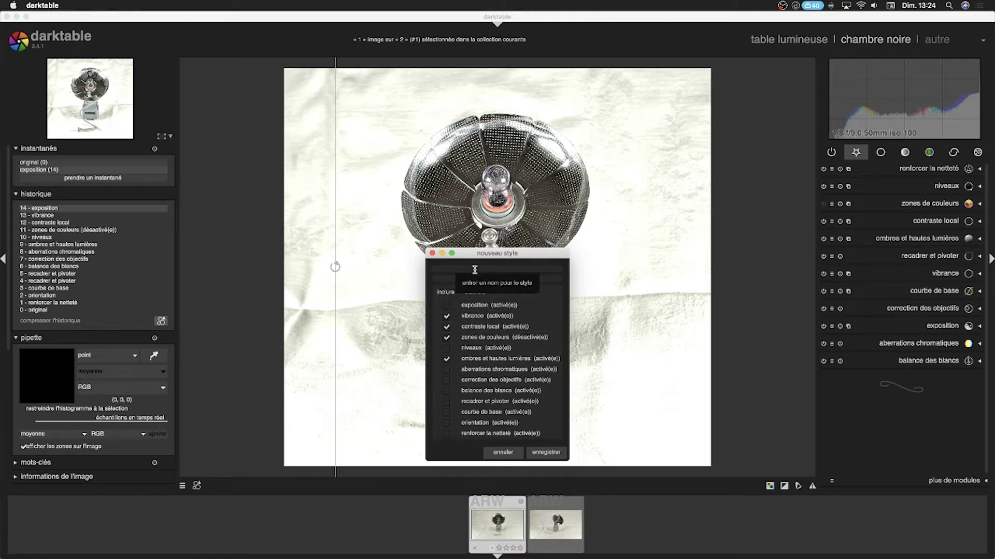
type("pad")
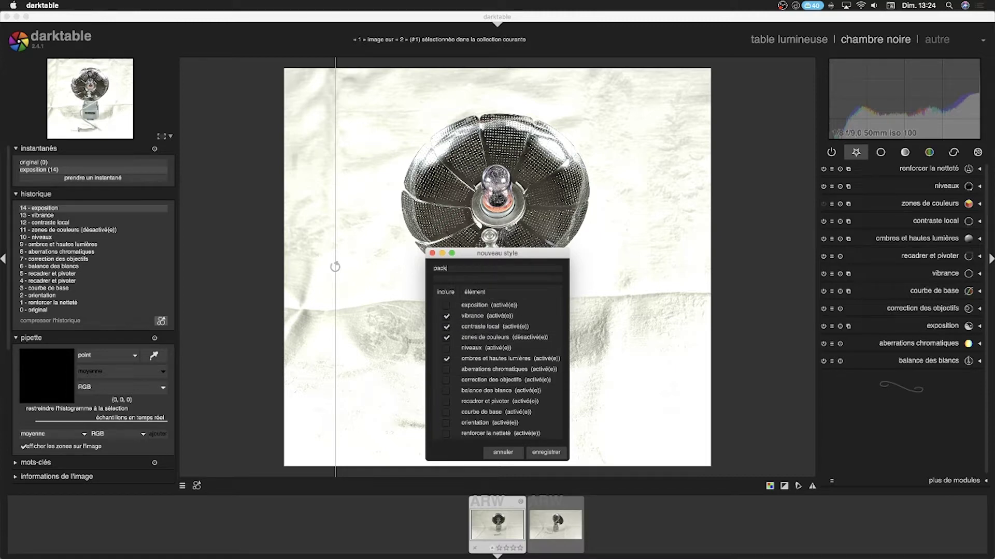
type("ksho")
type("t da")
type("ash")
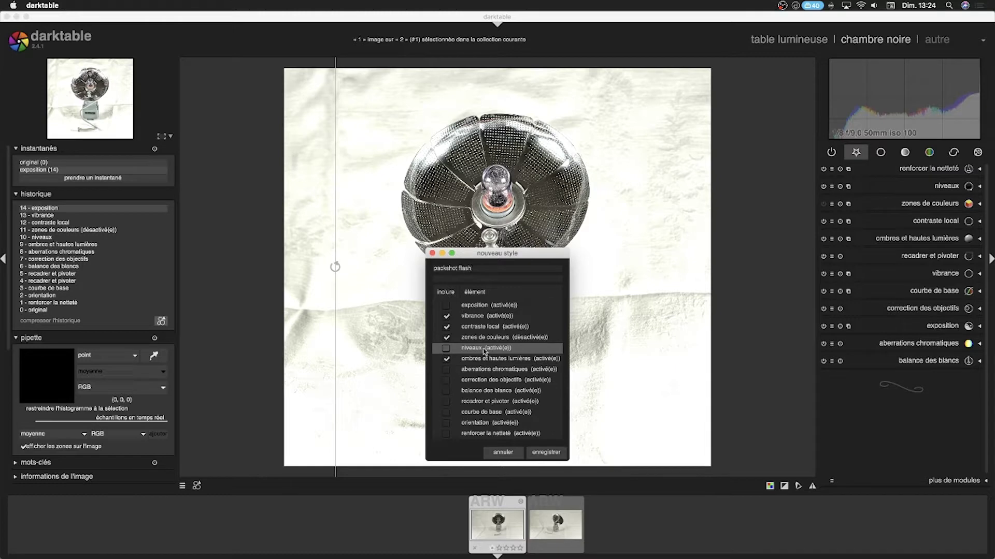
Step: Include every listed module in the new style, from exposure through sharpening, and save it
left_click(446, 306)
left_click(446, 348)
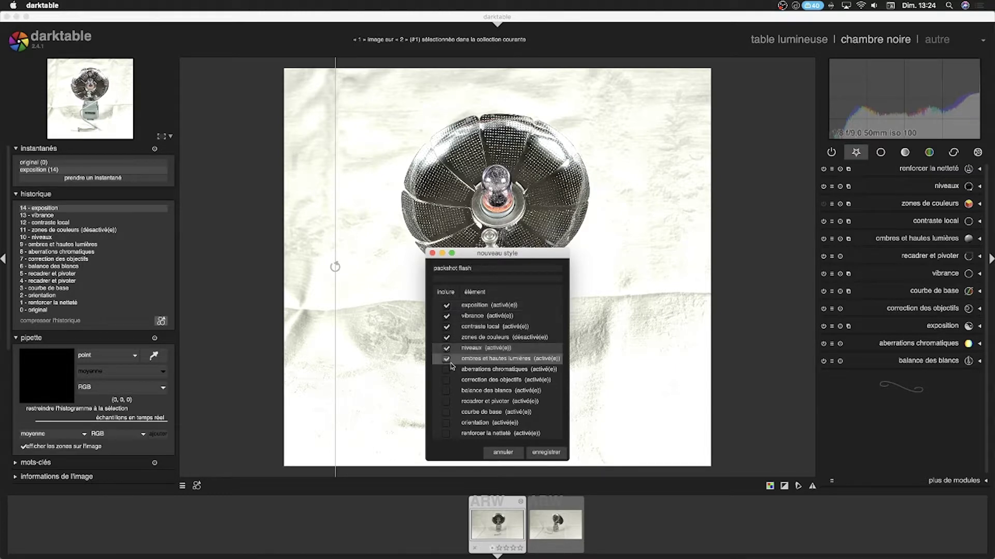
left_click(446, 358)
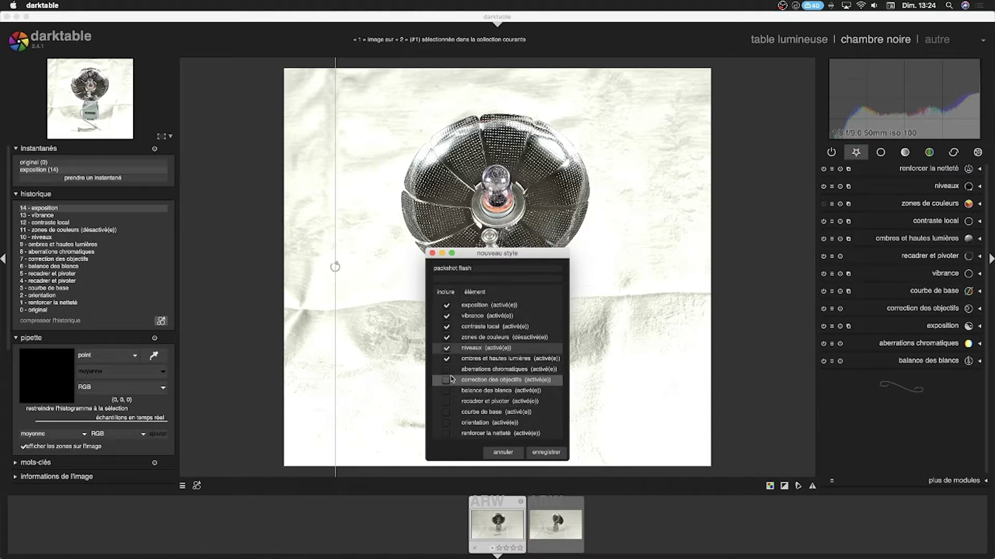
left_click(446, 370)
left_click(446, 380)
left_click(446, 391)
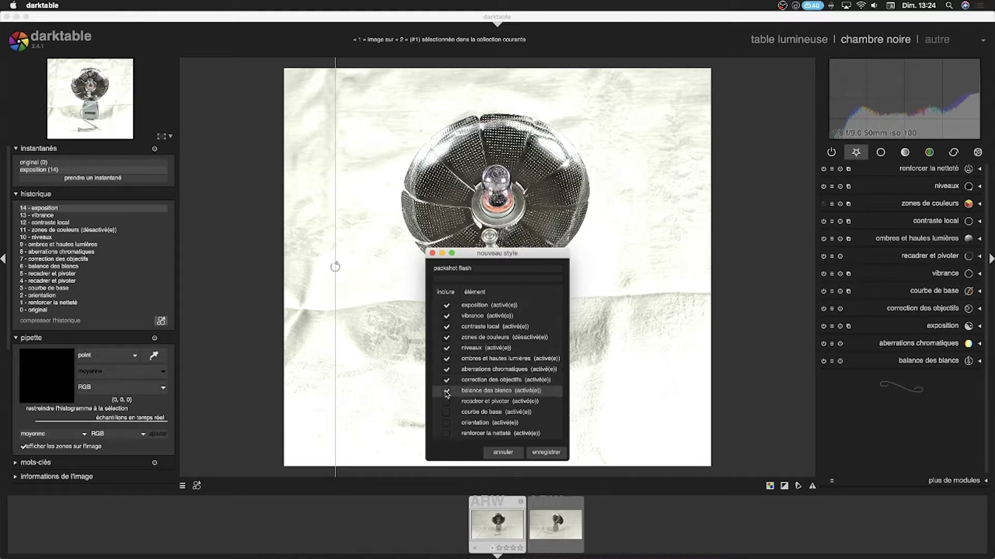
left_click(446, 401)
left_click(446, 412)
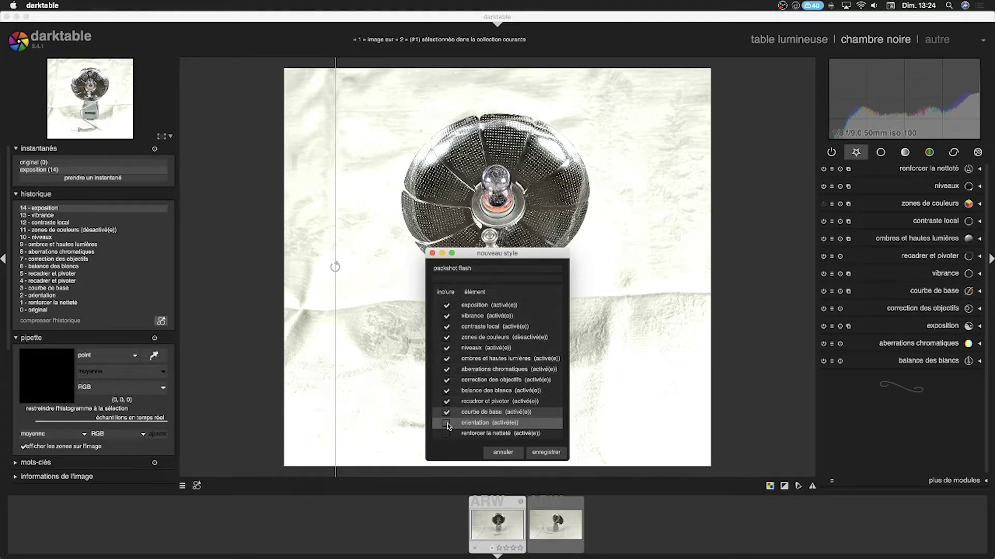
left_click(447, 424)
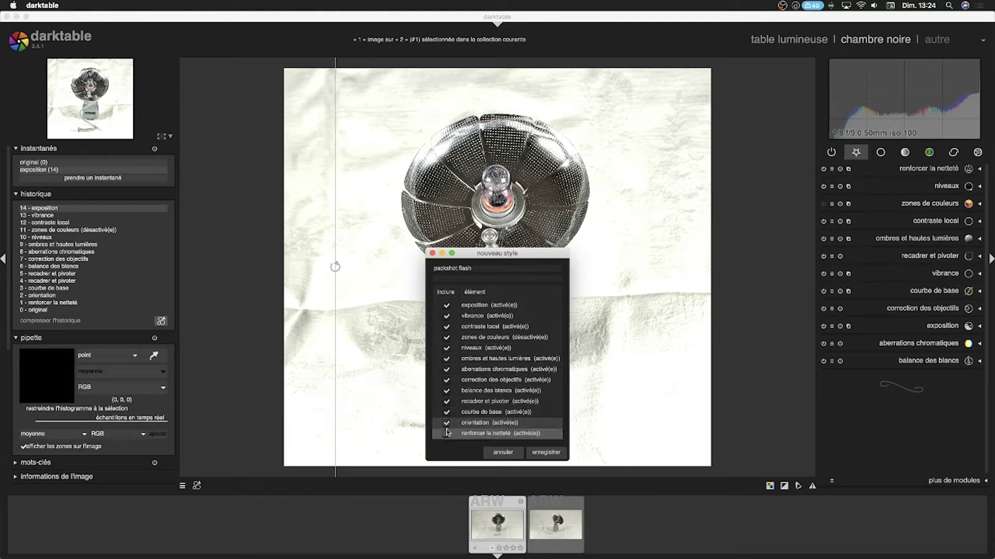
left_click(446, 433)
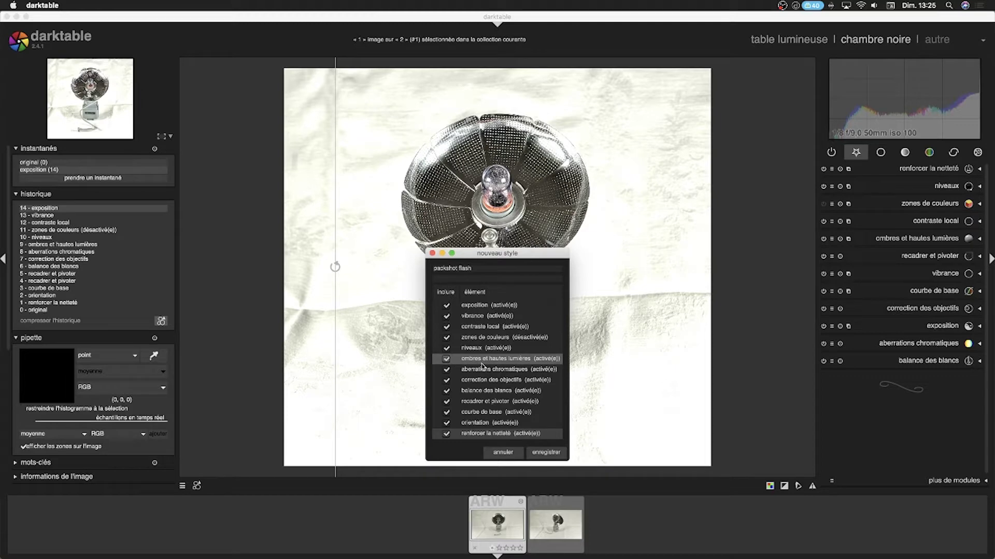
left_click(554, 454)
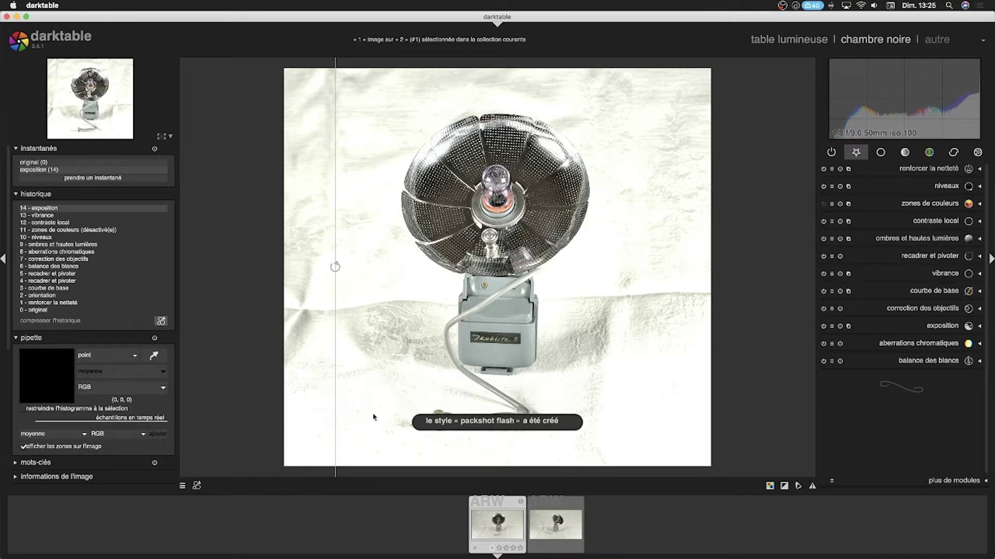
Step: Open the second flash lamp photo for development and apply the "packshot flash" style to it
left_click(481, 521)
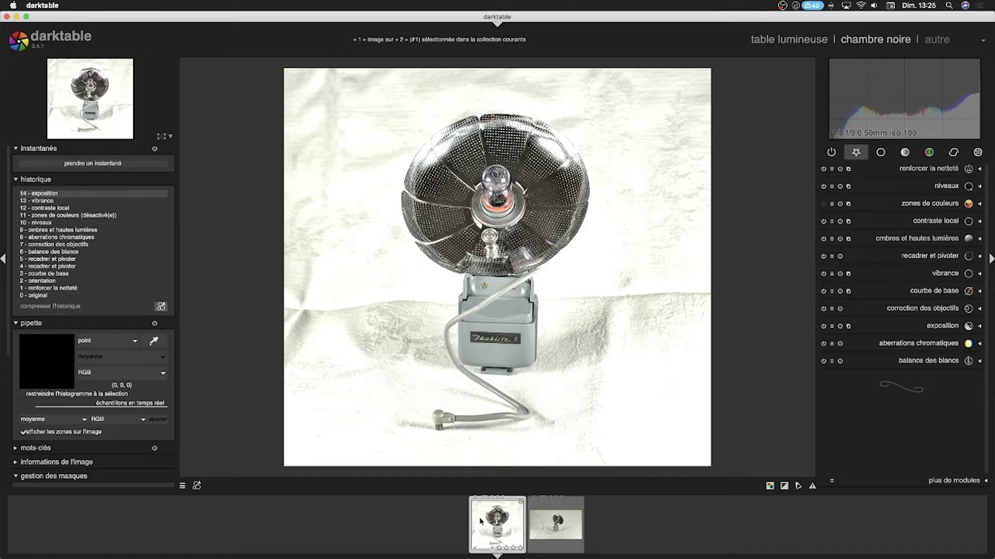
left_click(550, 529)
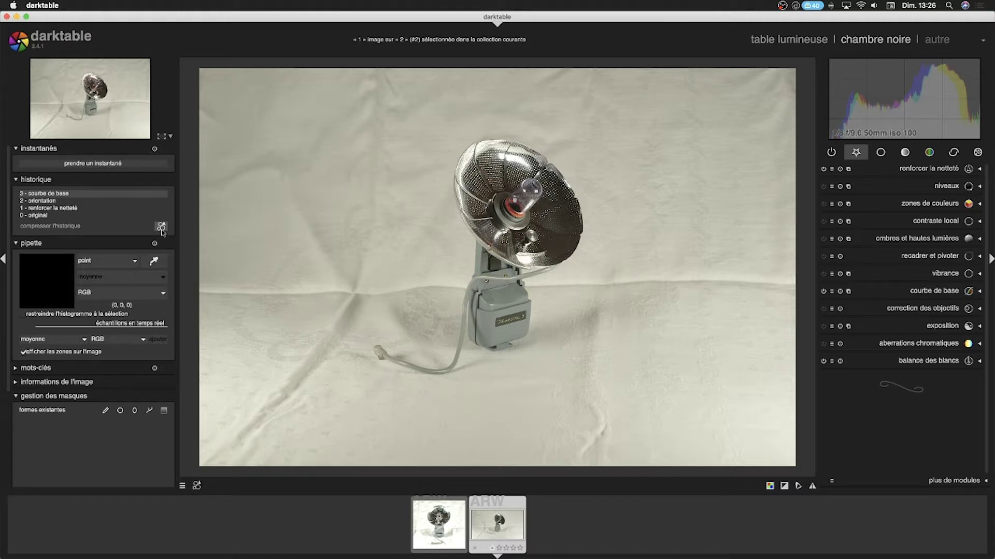
scroll(222, 470, "up", 1)
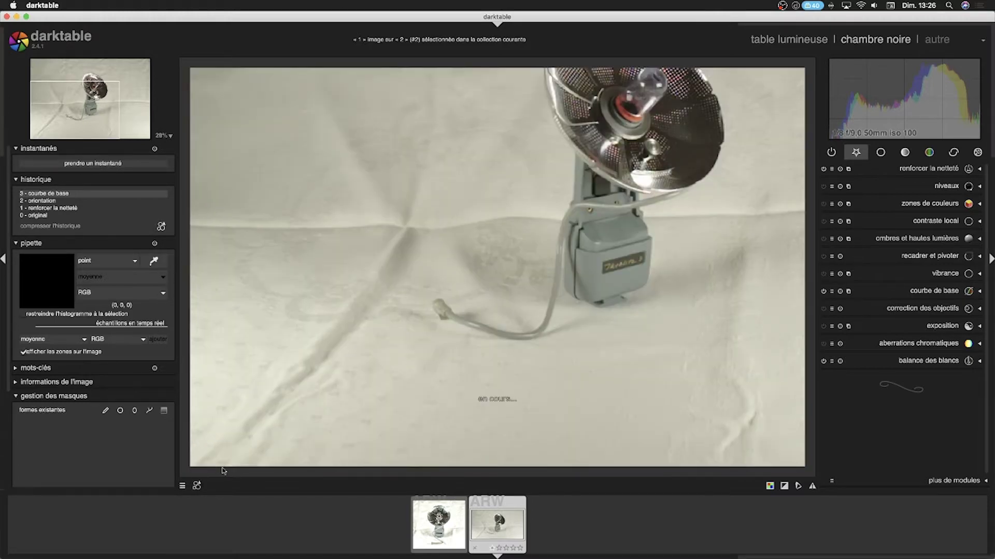
scroll(318, 337, "down", 1)
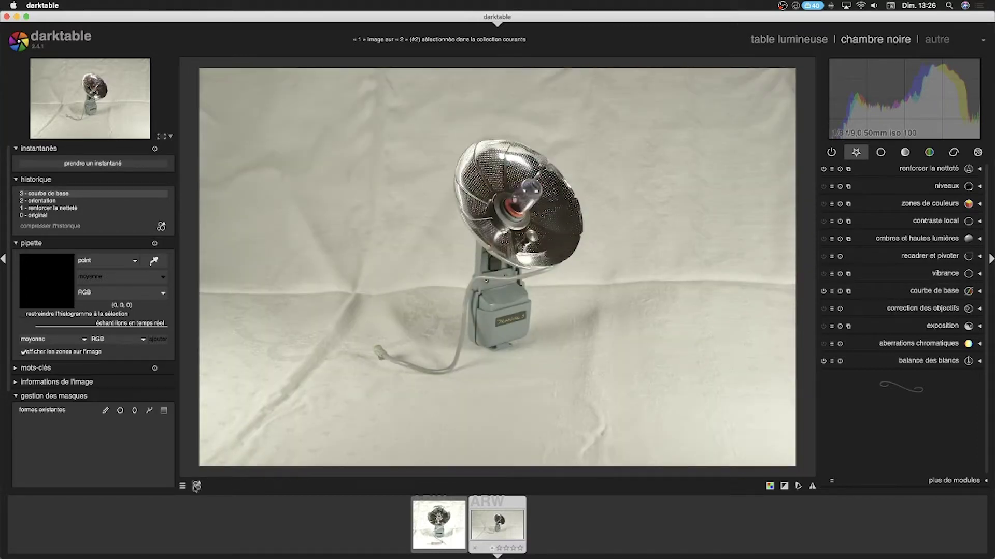
left_click(196, 487)
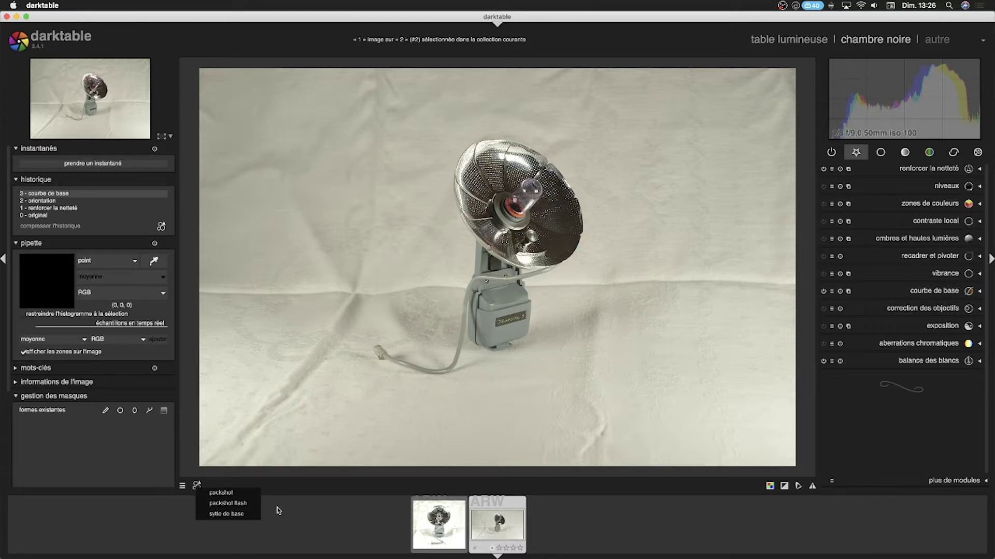
left_click(228, 505)
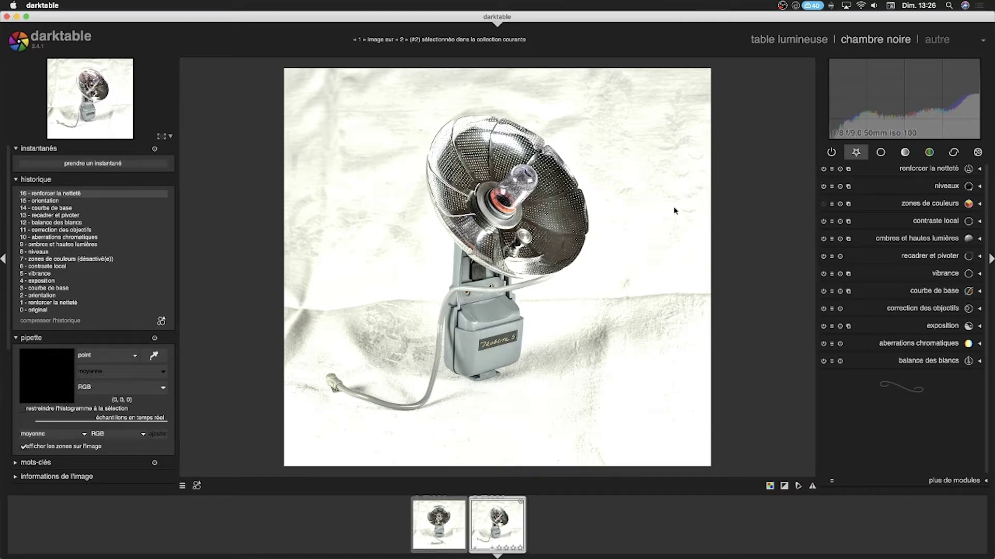
Step: Select both photos in the lighttable and delete their development history
left_click(808, 41)
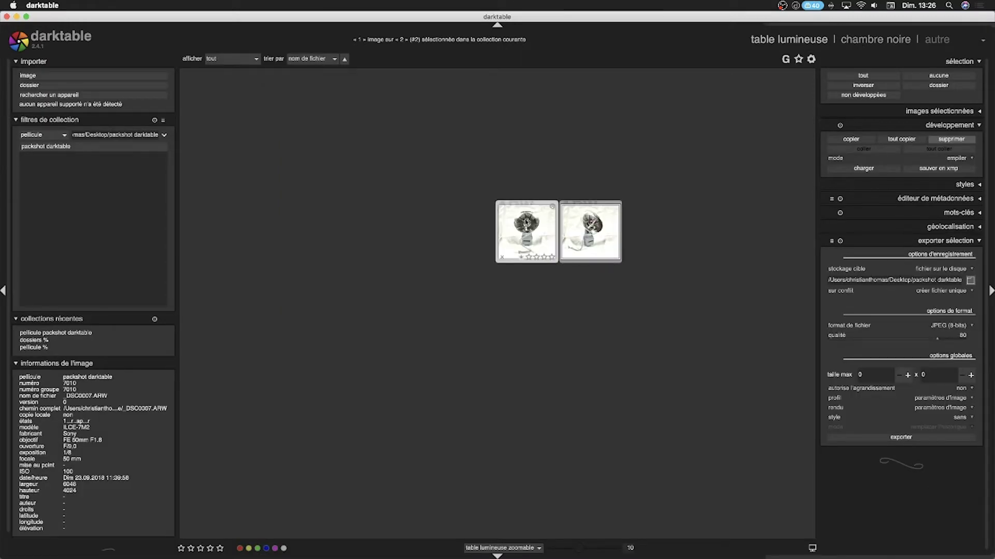
left_click(866, 77)
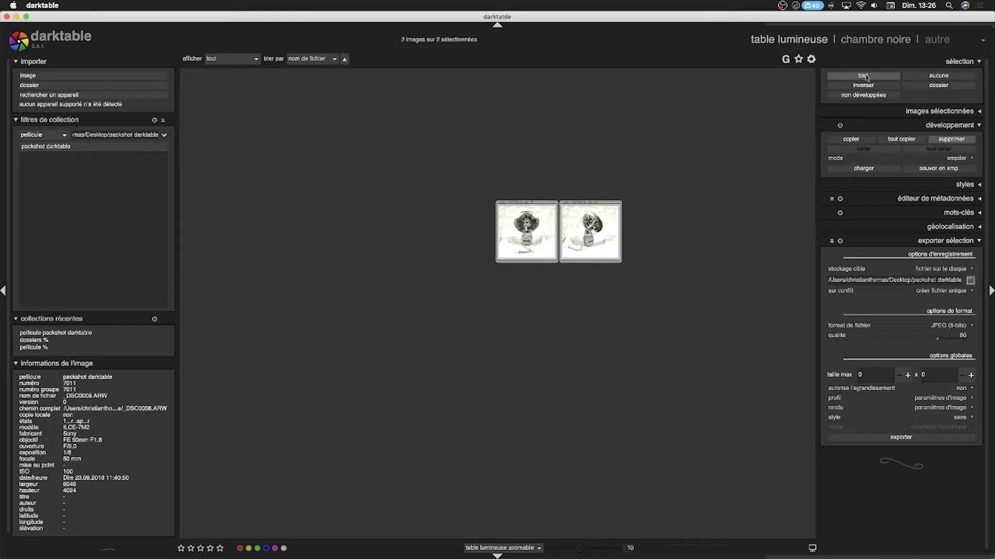
left_click(950, 140)
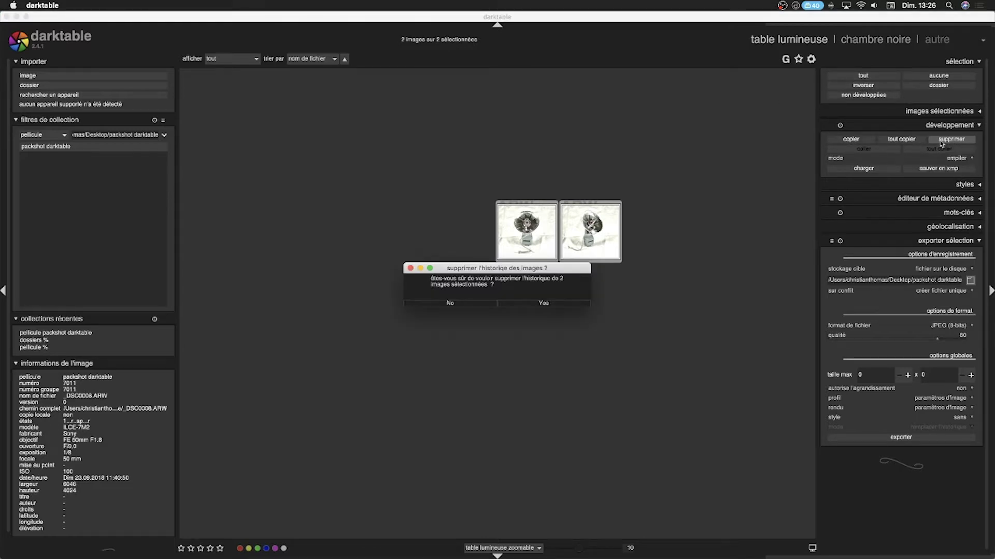
left_click(543, 303)
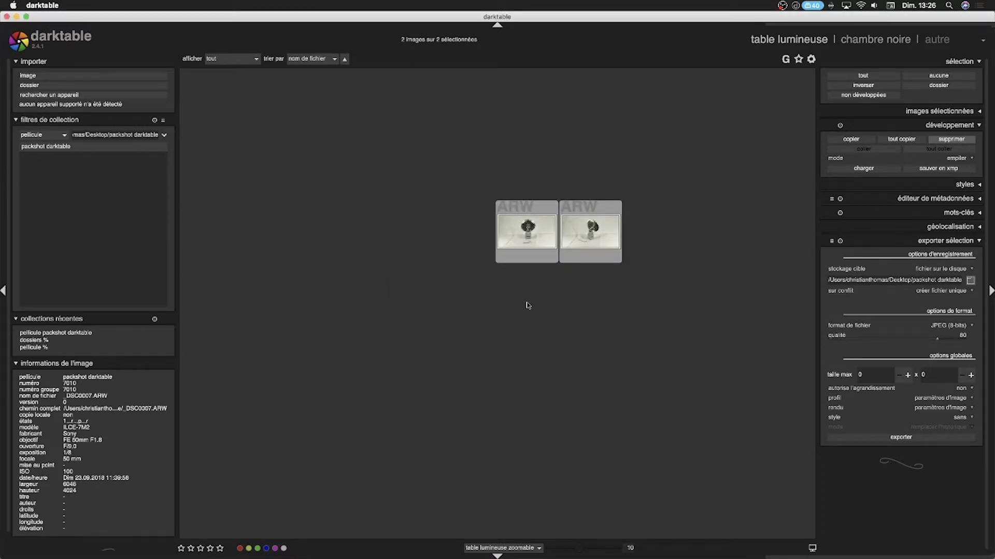
Step: Apply the "packshot flash" style to both selected photos at once and clear the selection
left_click(979, 185)
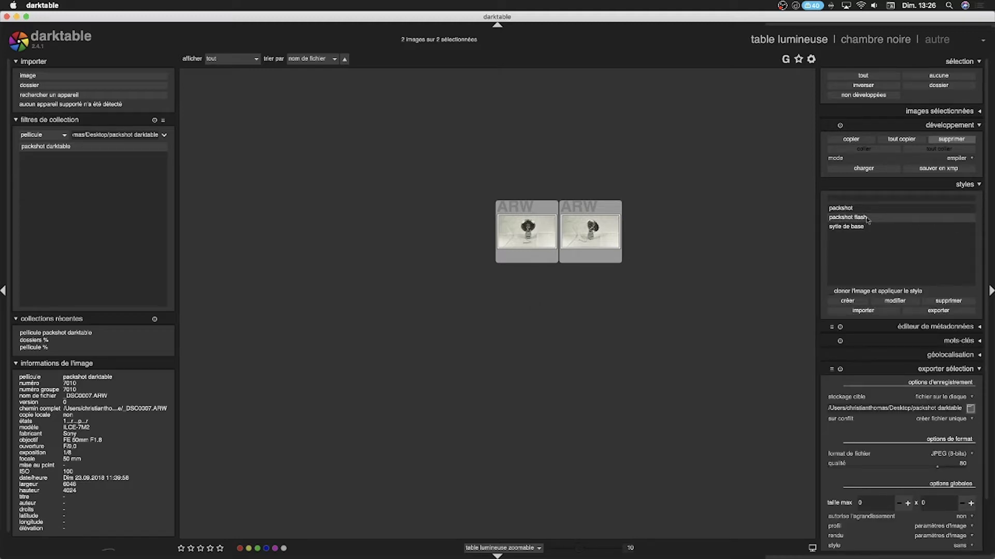
mouse_move(853, 220)
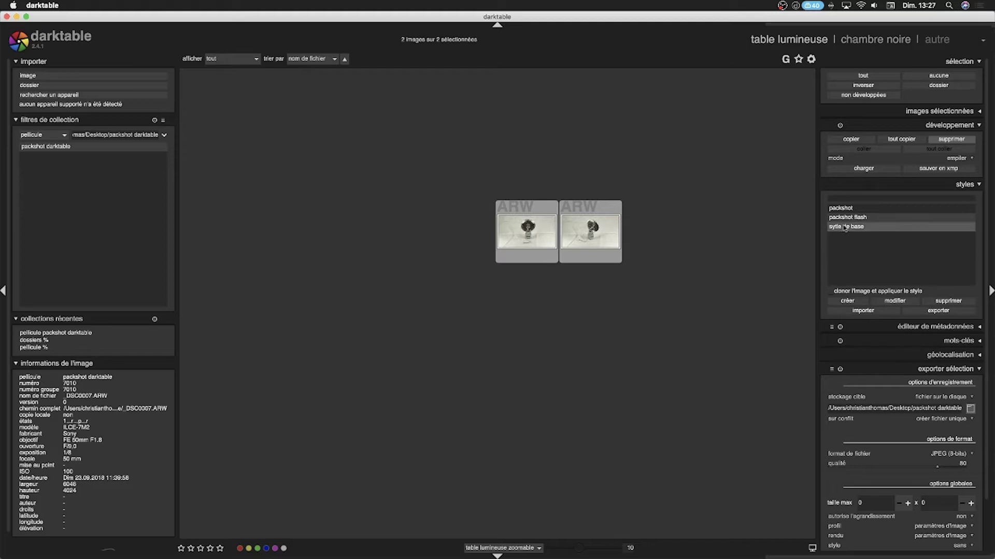
double_click(849, 218)
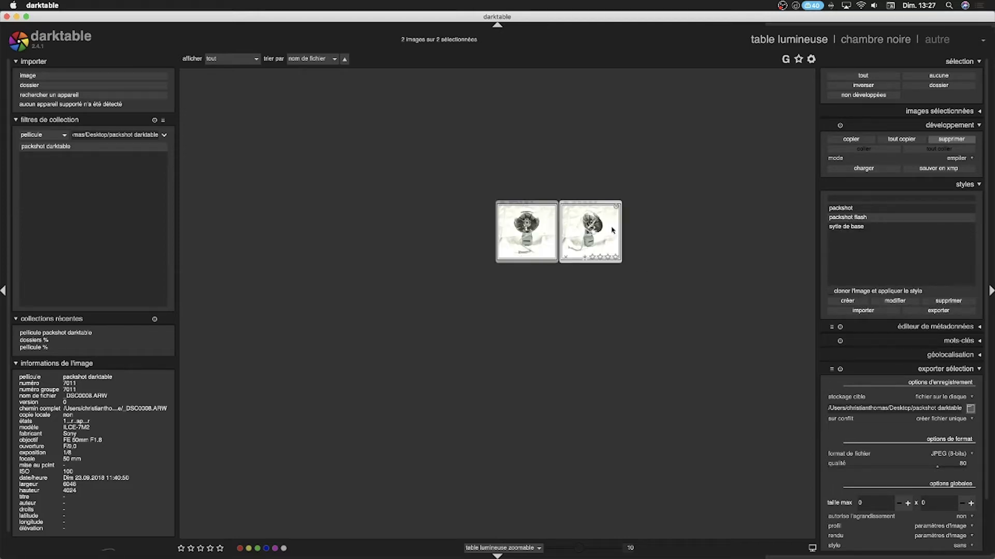
left_click(668, 246)
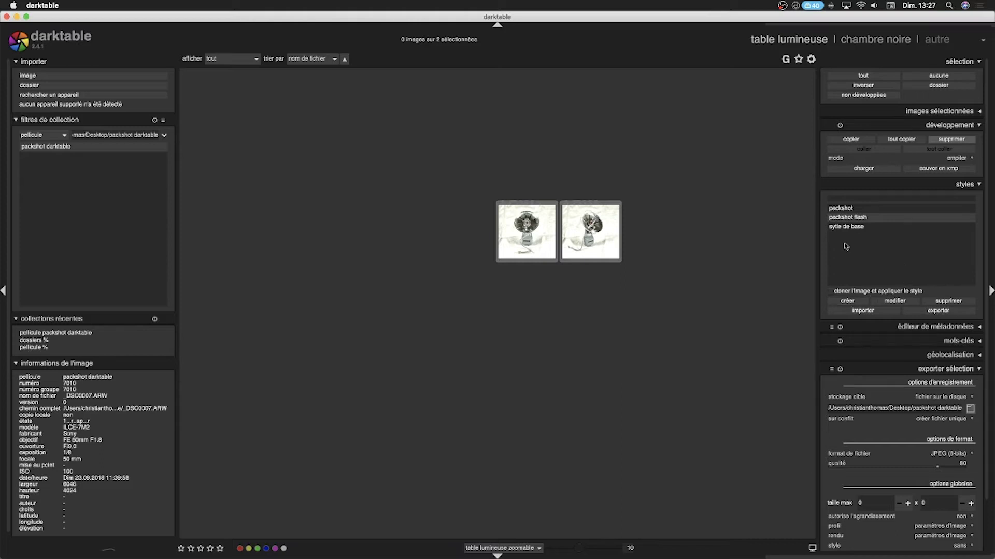
Step: Select the second flash lamp photo in the lighttable and open it in the darkroom to view the styled result
left_click(865, 44)
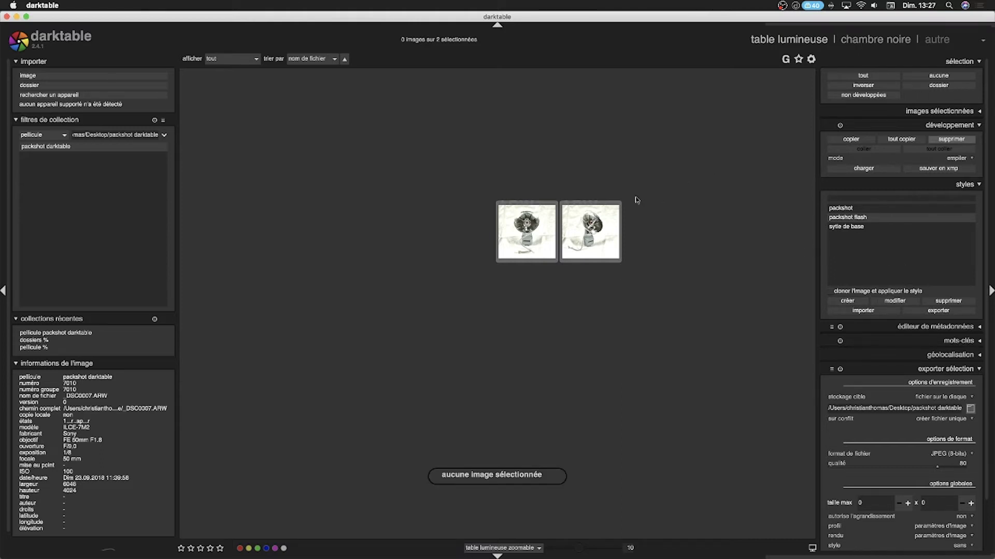
left_click(596, 228)
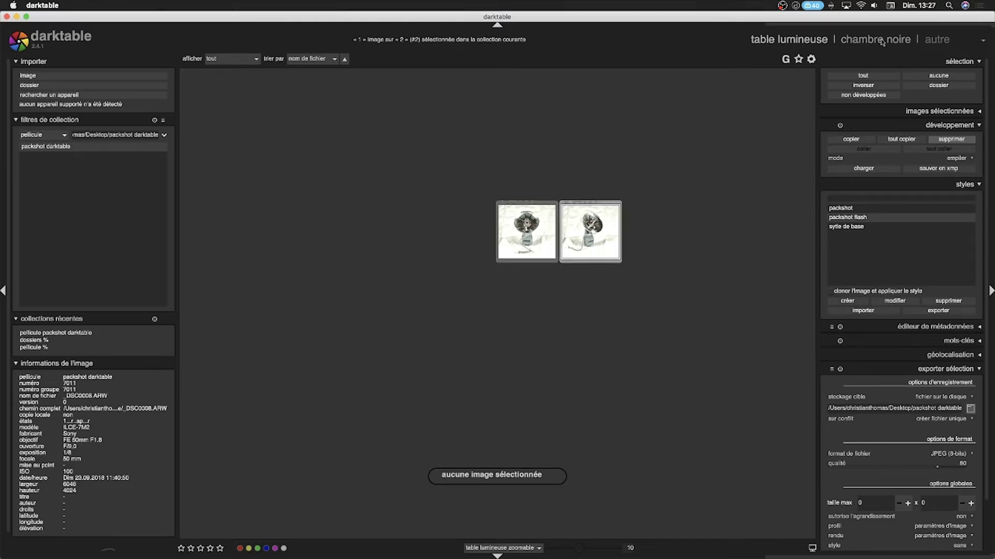
left_click(882, 41)
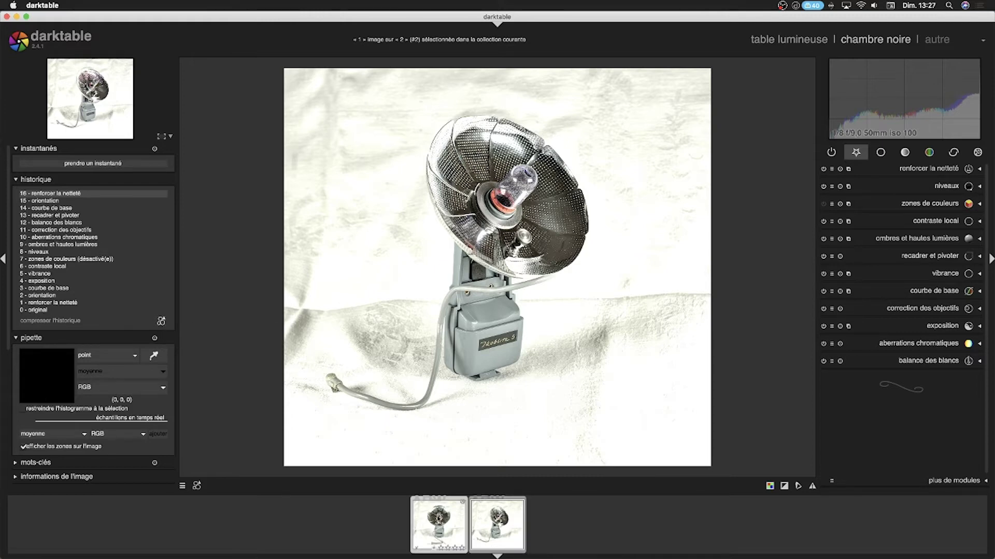
Step: View the list of saved styles without applying any, and switch to the first flash lamp photo in the darkroom
left_click(197, 486)
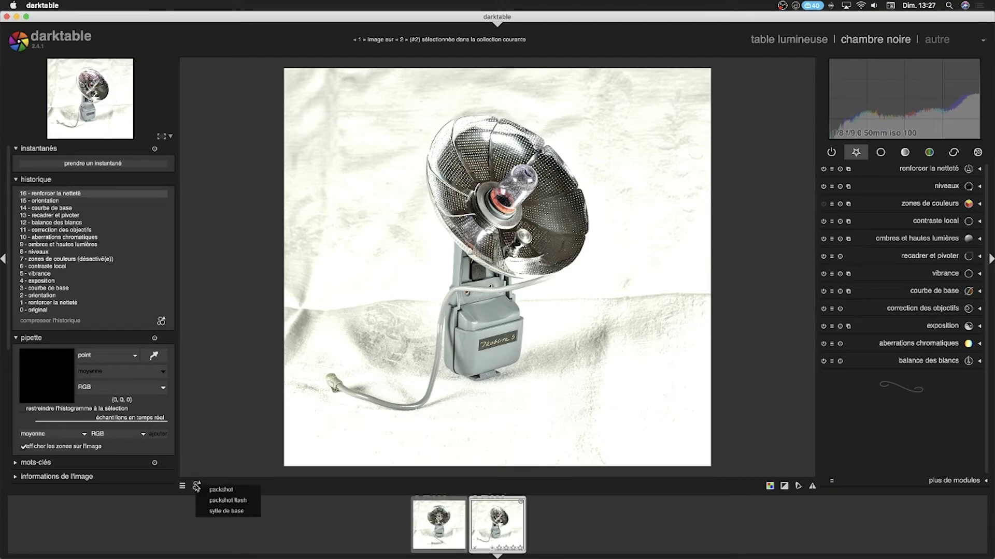
left_click(319, 498)
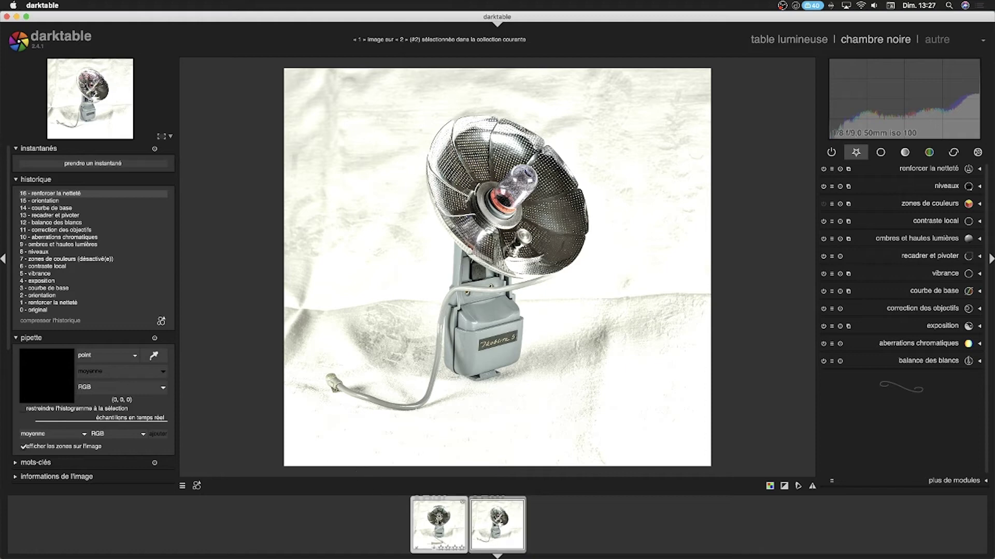
left_click(440, 523)
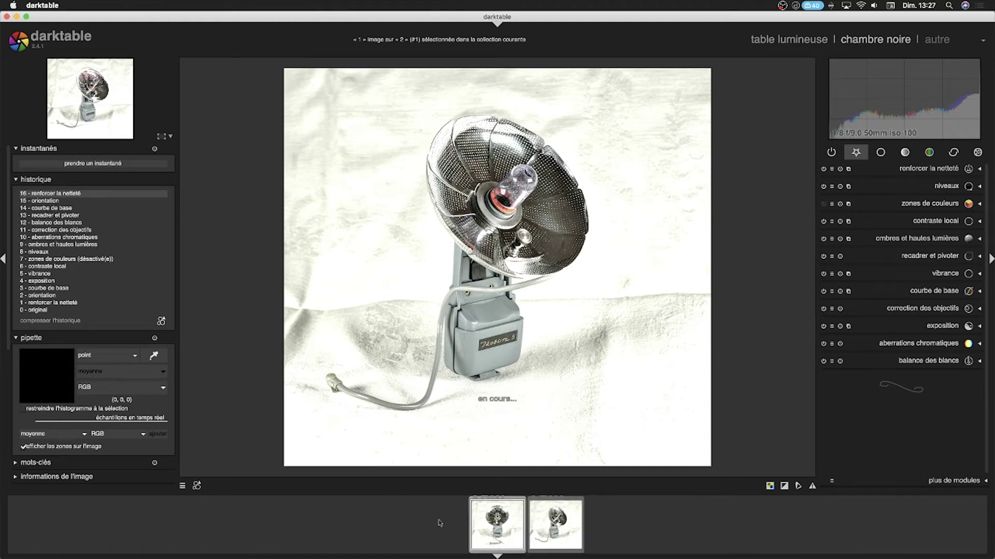